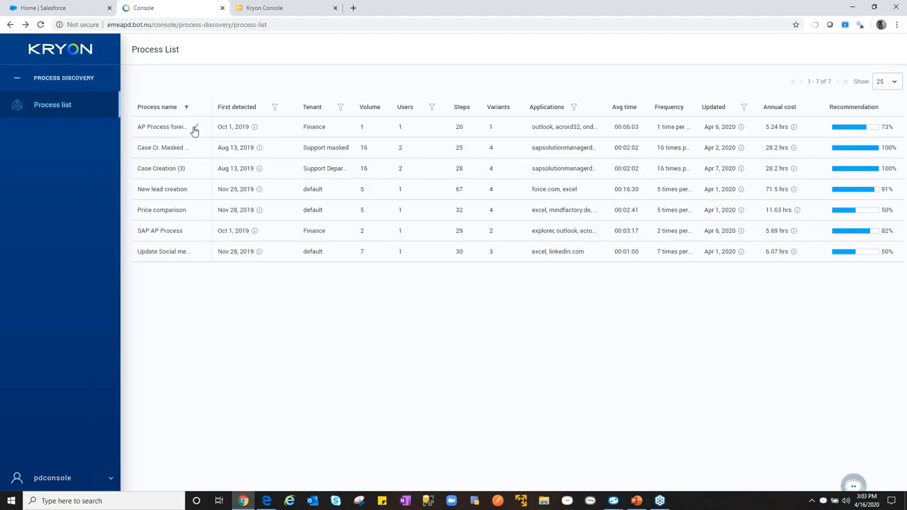
# - Open the process map of Case Creation (3) from the process list and look over its flow
pyautogui.click(195, 129)
pyautogui.click(160, 170)
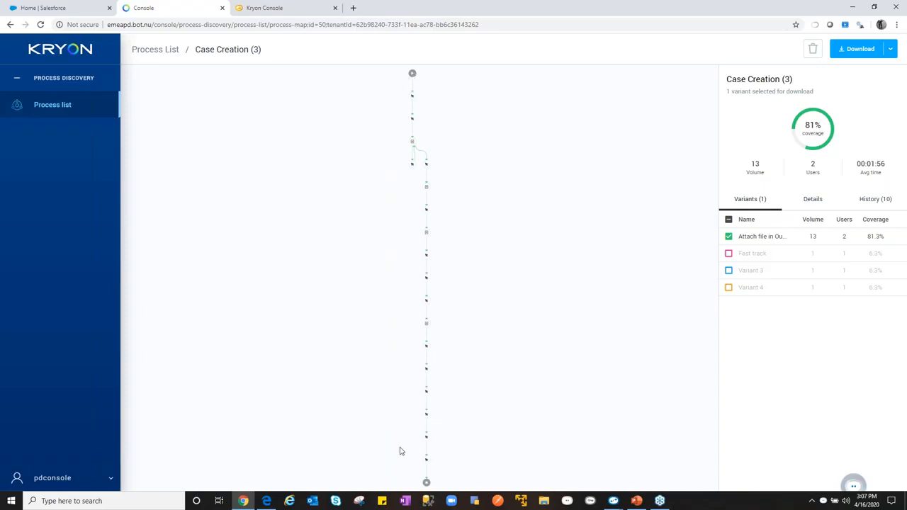
pyautogui.scroll(-5, 460, 354)
pyautogui.scroll(5, 467, 341)
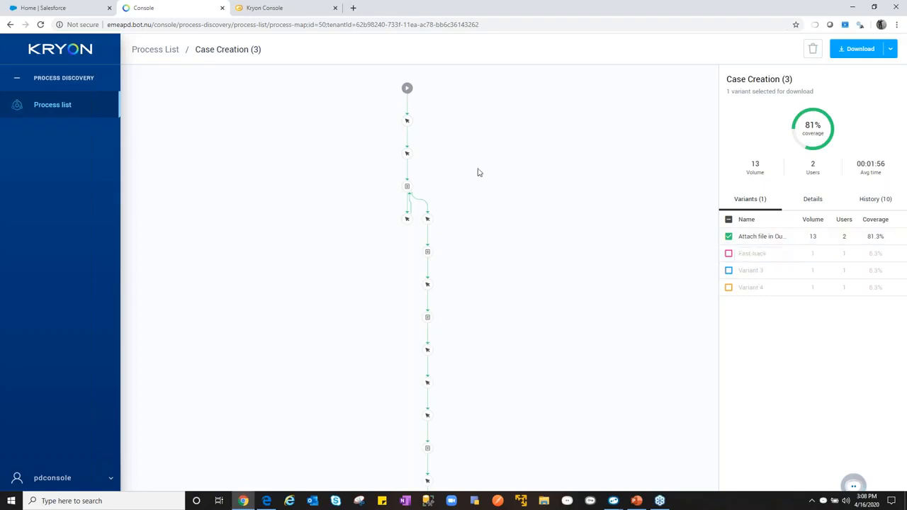
# - Inspect the first action in the process map and view its Excel screenshot enlarged
pyautogui.click(407, 121)
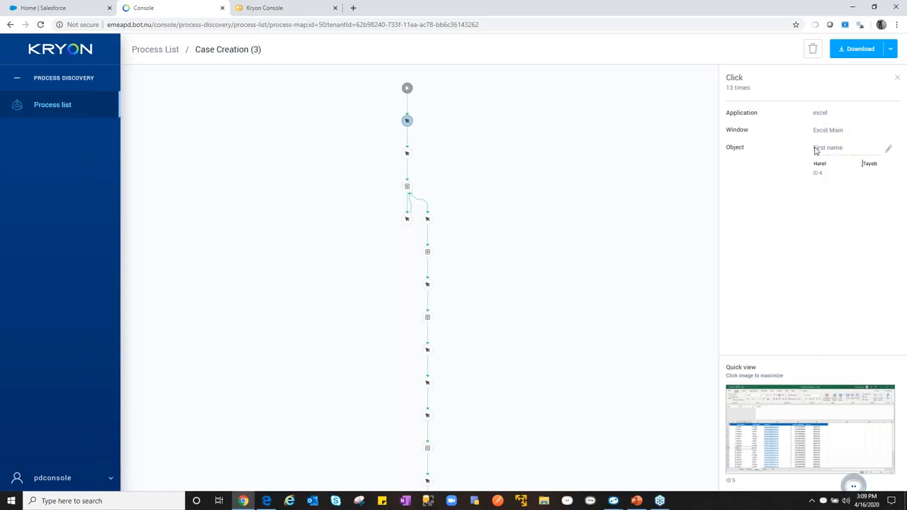
pyautogui.click(789, 431)
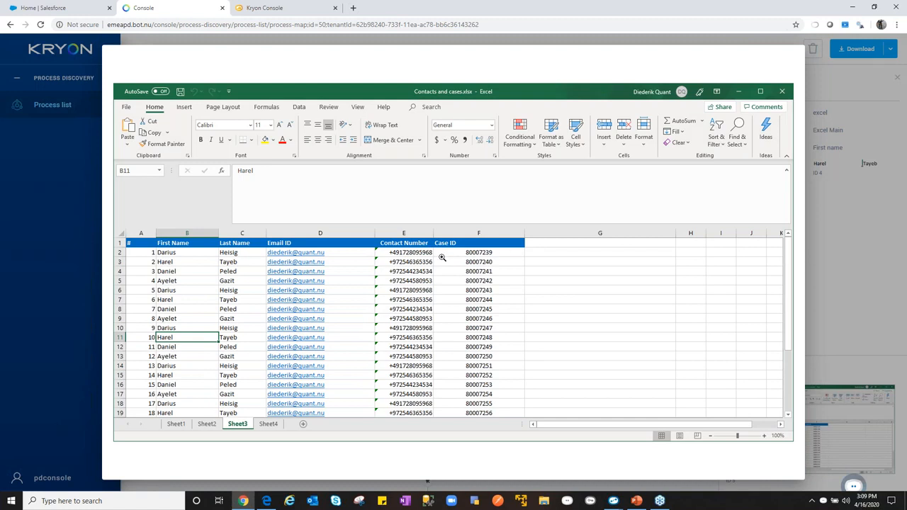
pyautogui.click(827, 232)
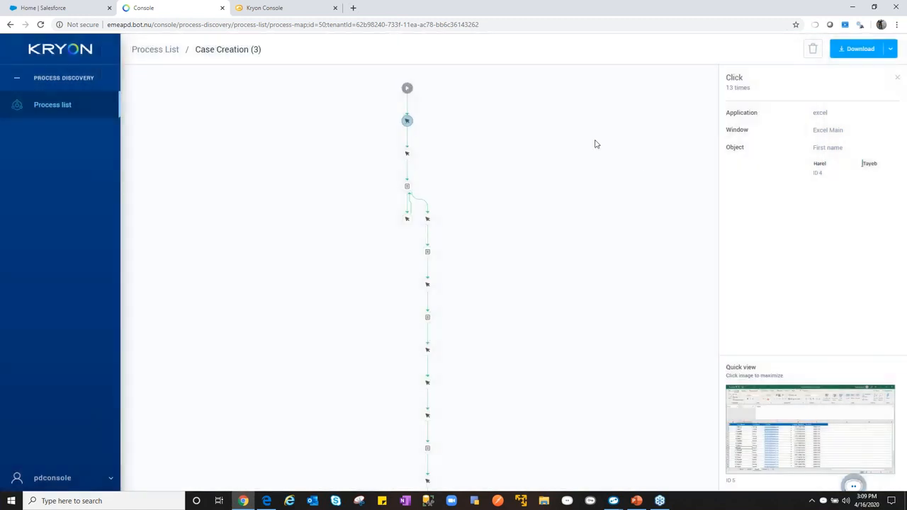
# - Inspect the second action in the process map and view its SAP case management screenshot enlarged
pyautogui.moveTo(407, 155)
pyautogui.moveTo(413, 131)
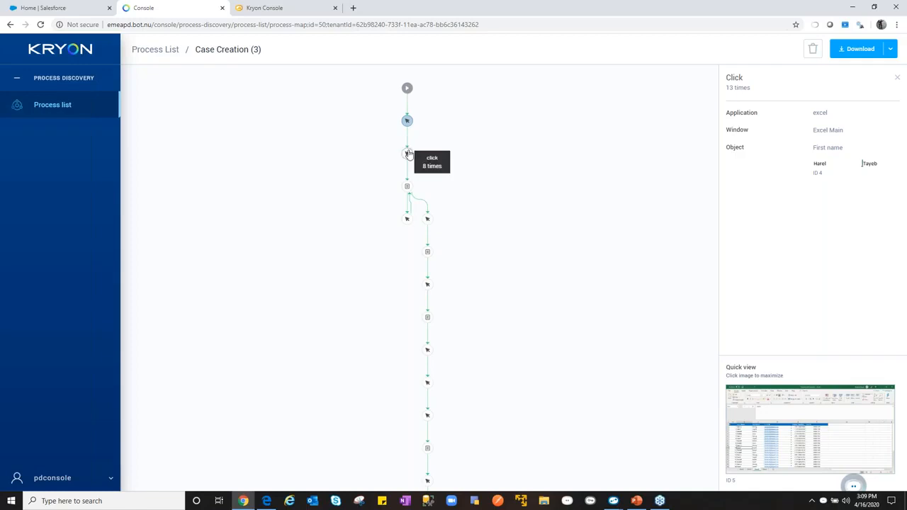
pyautogui.click(408, 153)
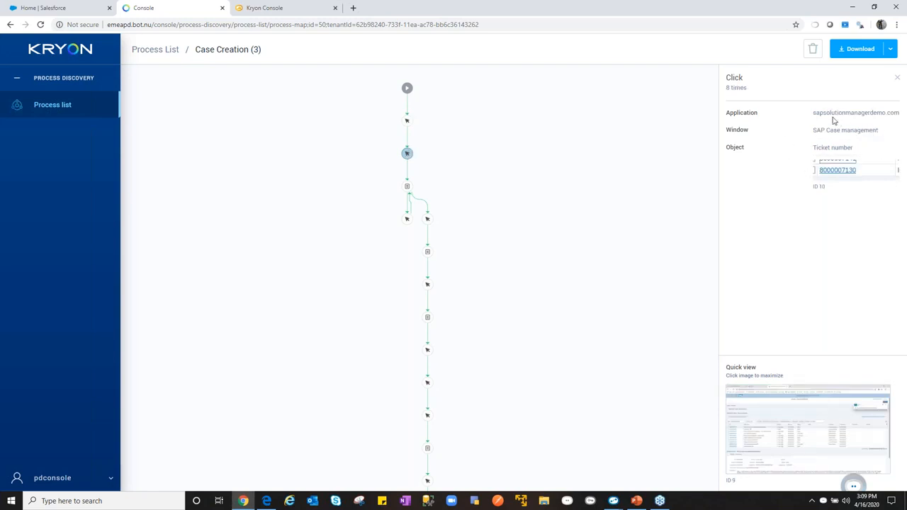
pyautogui.click(798, 411)
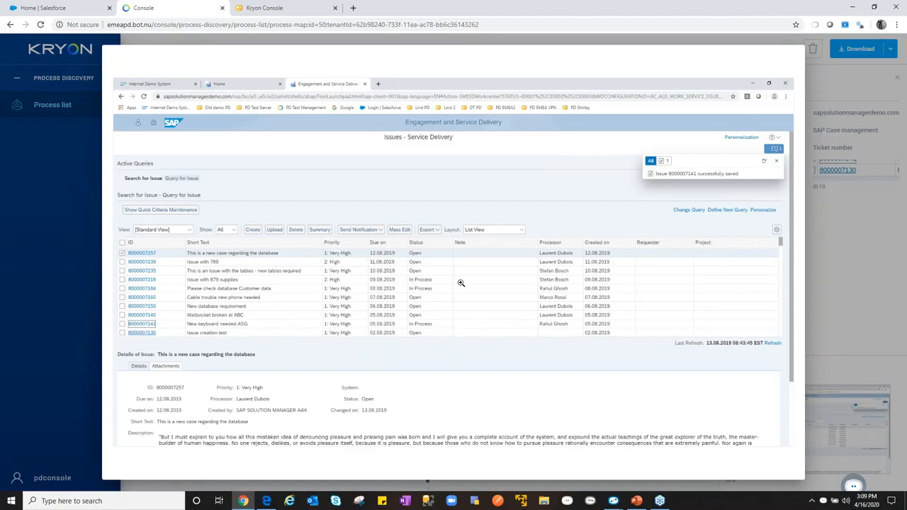
pyautogui.click(838, 278)
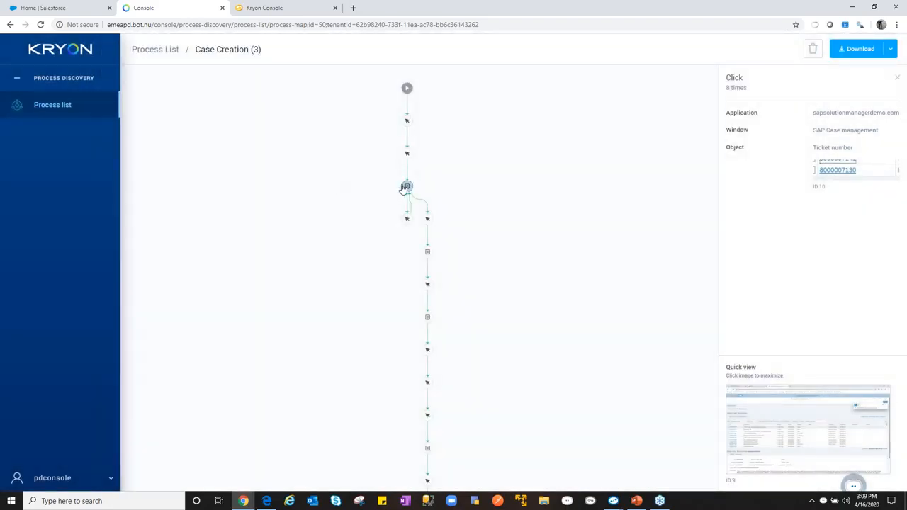
# - Inspect the first form-filling action and the Analyses tab action on the branch after it, viewing each SAP screenshot enlarged
pyautogui.click(406, 187)
pyautogui.click(811, 433)
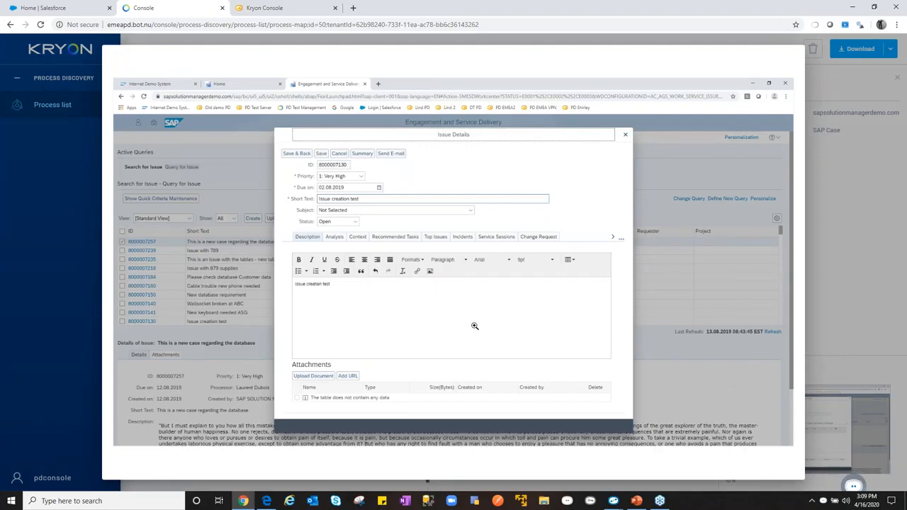
pyautogui.click(846, 316)
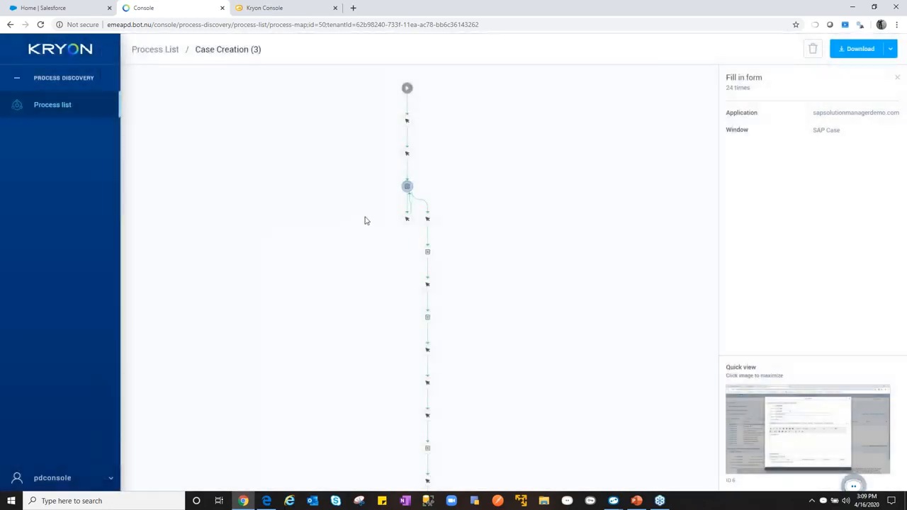
pyautogui.click(427, 219)
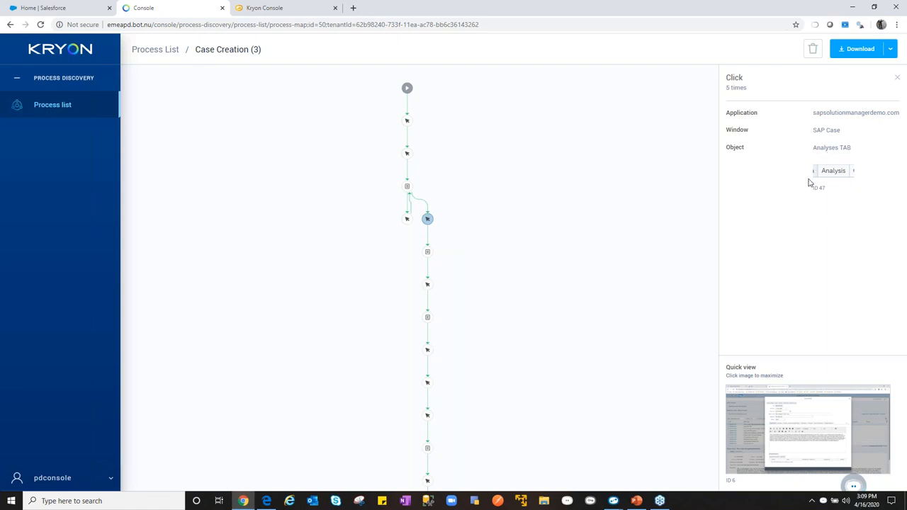
pyautogui.click(838, 419)
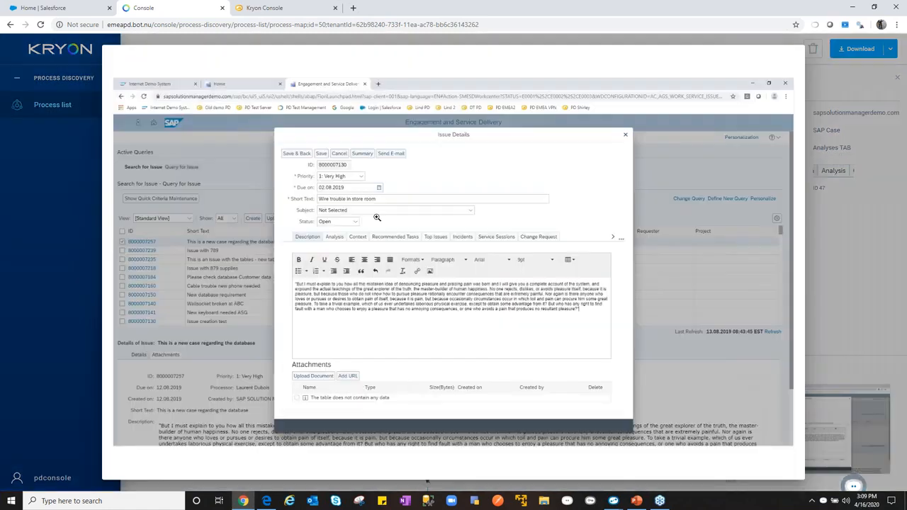
pyautogui.click(846, 244)
# - Examine the Outlook actions near the end of the map one by one, from the New Email button through selecting the attachment file
pyautogui.scroll(-2, 457, 314)
pyautogui.scroll(-5, 482, 298)
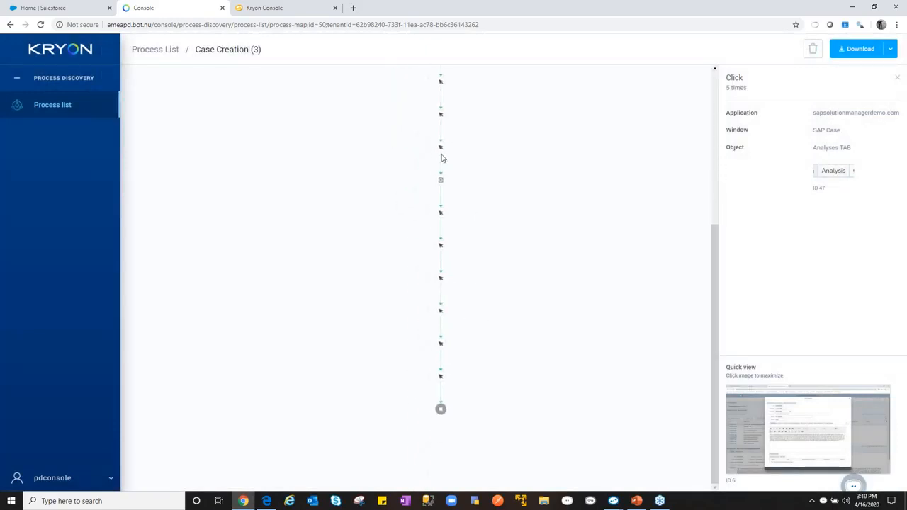
pyautogui.click(441, 147)
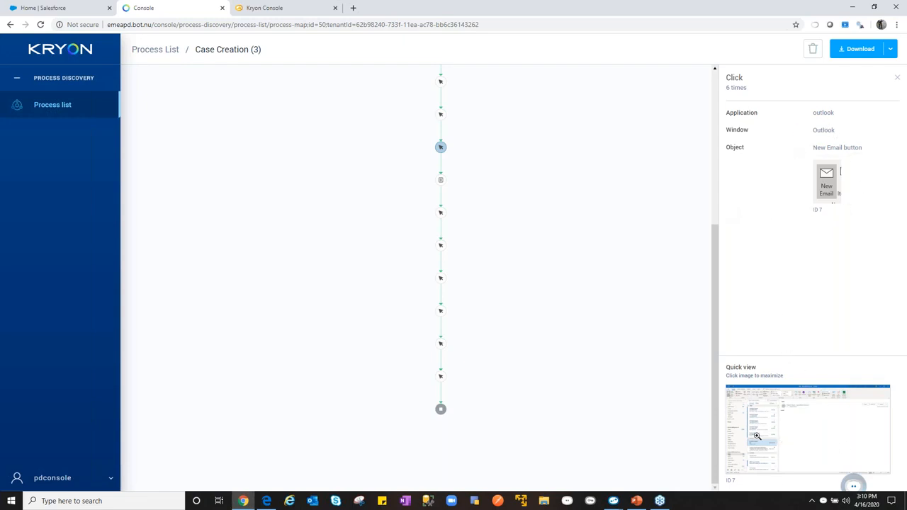
pyautogui.click(440, 180)
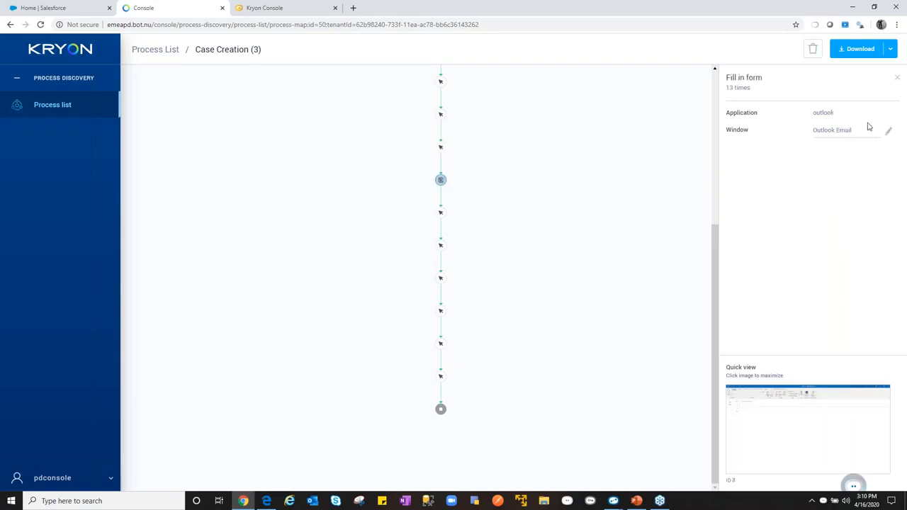
pyautogui.click(441, 212)
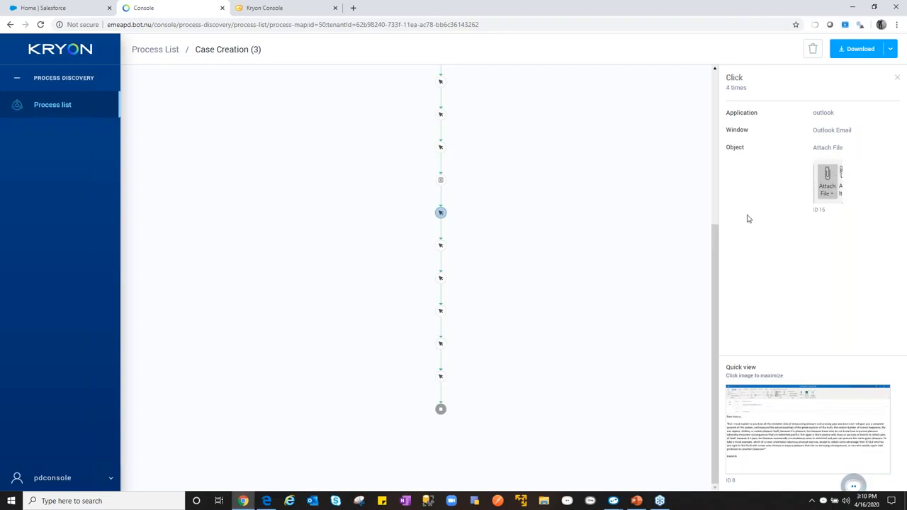
pyautogui.moveTo(442, 244)
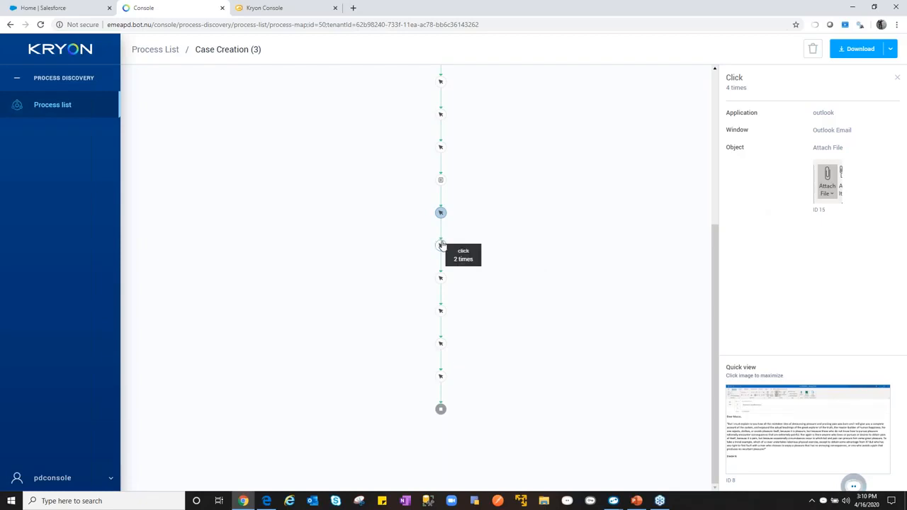
pyautogui.click(441, 245)
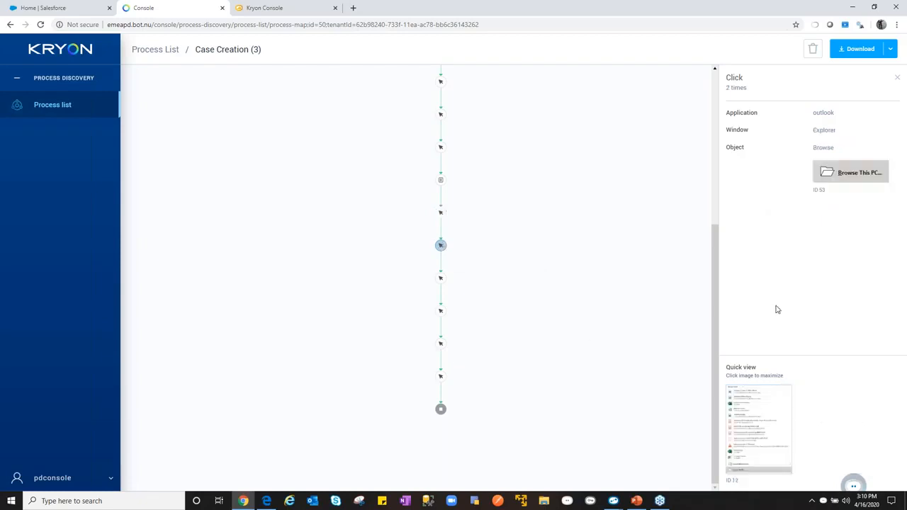
pyautogui.click(441, 280)
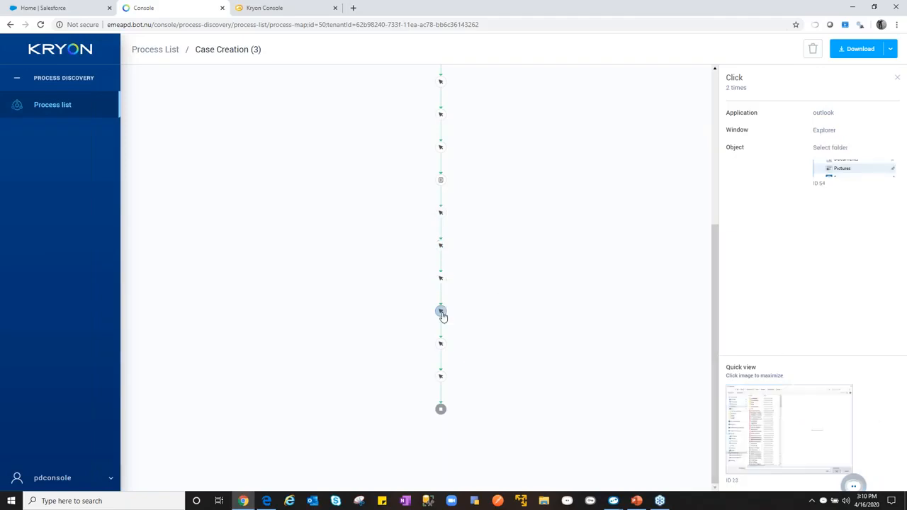
pyautogui.click(442, 314)
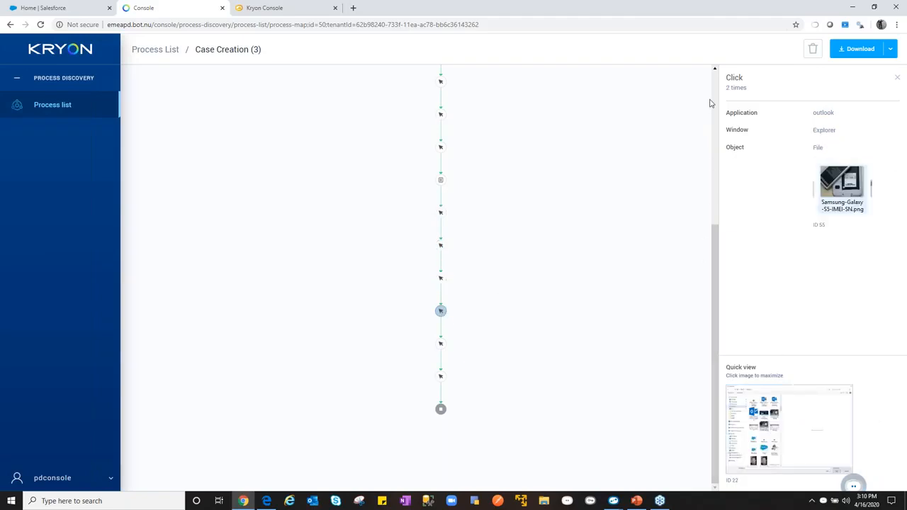
# - Return to the overall summary of Case Creation (3) and review its details and version history
pyautogui.scroll(5, 711, 100)
pyautogui.click(646, 135)
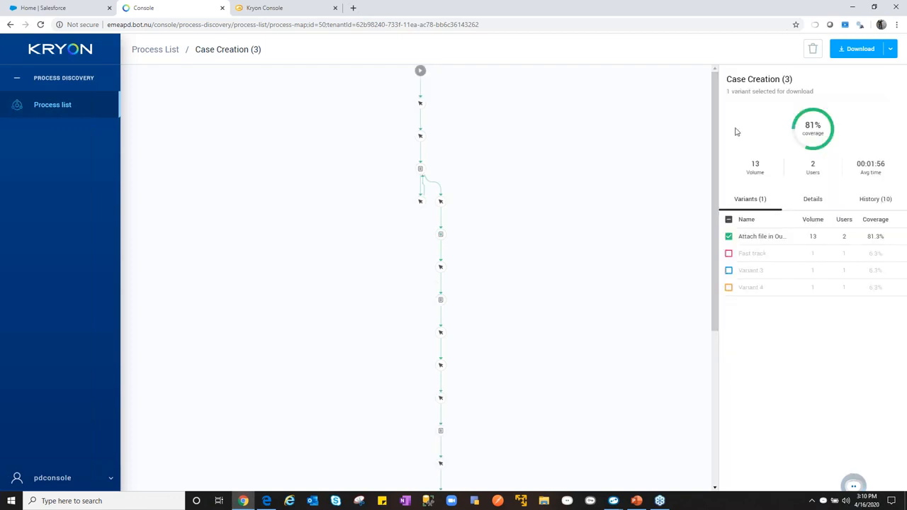
pyautogui.click(815, 205)
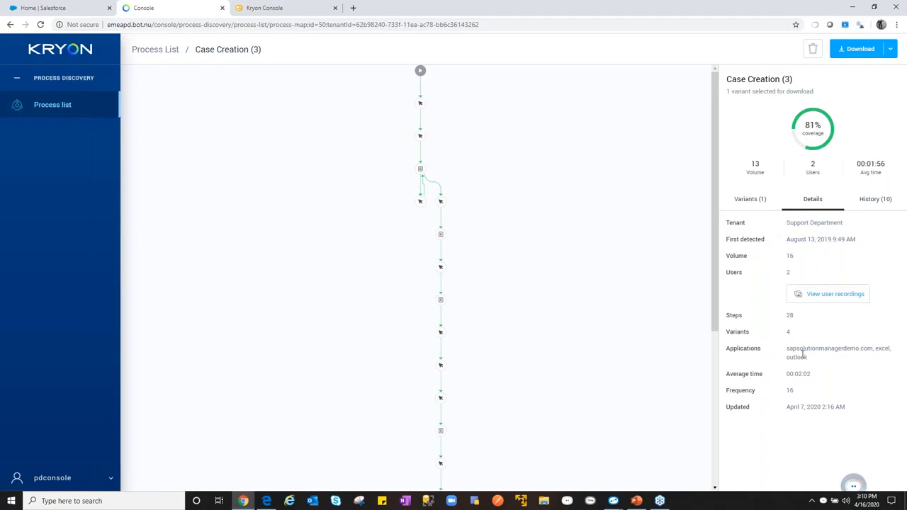
pyautogui.click(875, 202)
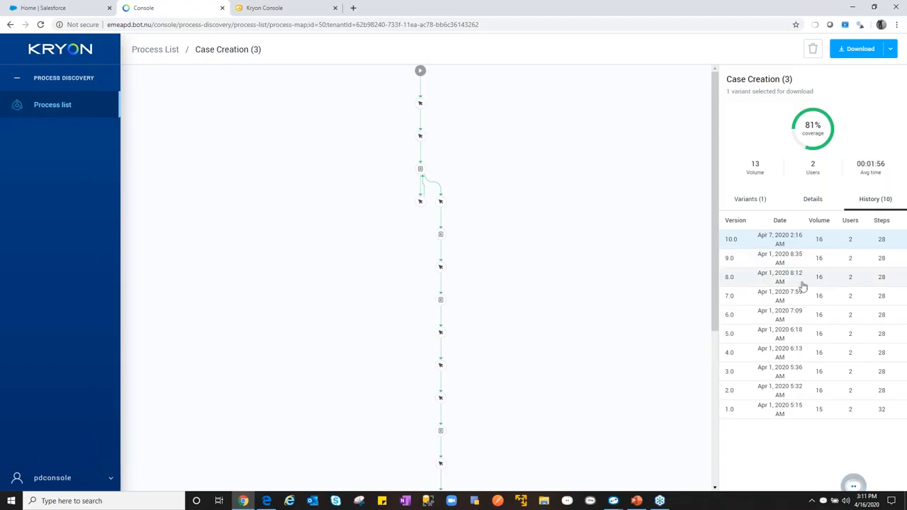
# - Open the user recordings of Case Creation (3) and display the first recording in the list
pyautogui.click(817, 203)
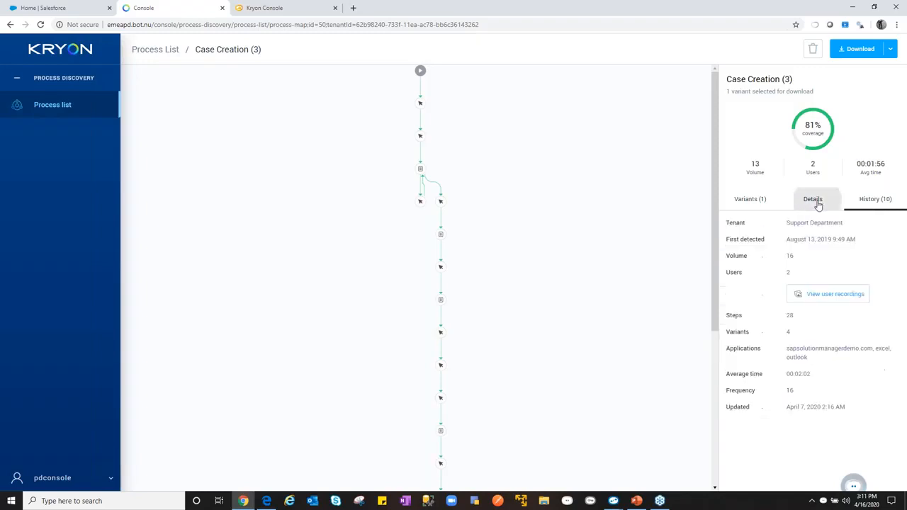
pyautogui.click(826, 296)
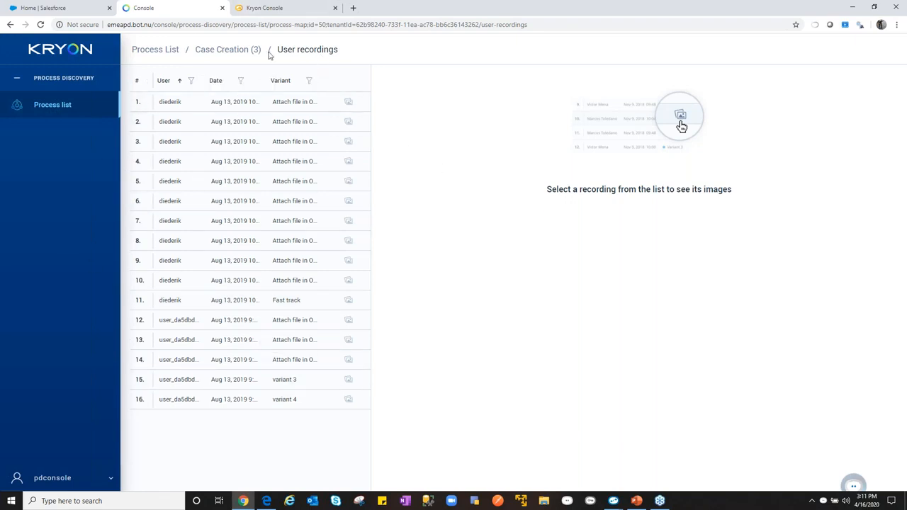
pyautogui.click(226, 102)
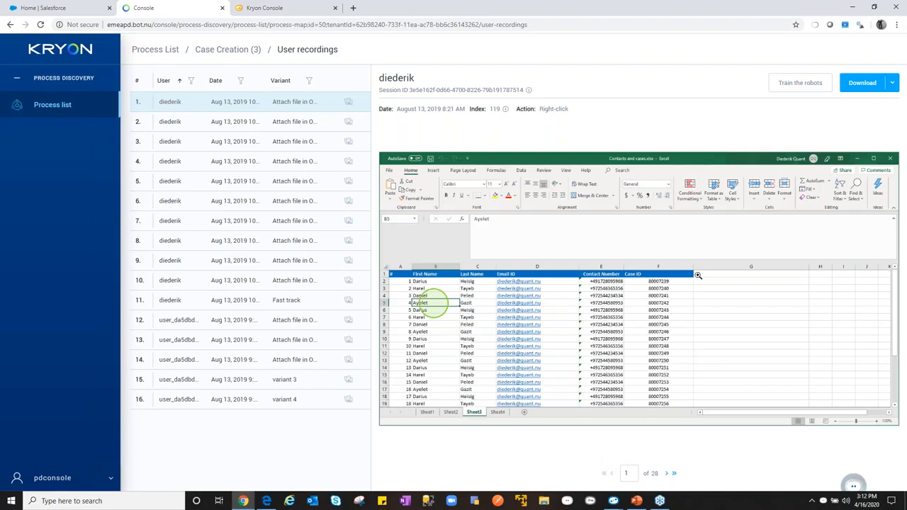
# - Go through the recording's screenshots one at a time up to image 6, and skip to the last image
pyautogui.click(667, 474)
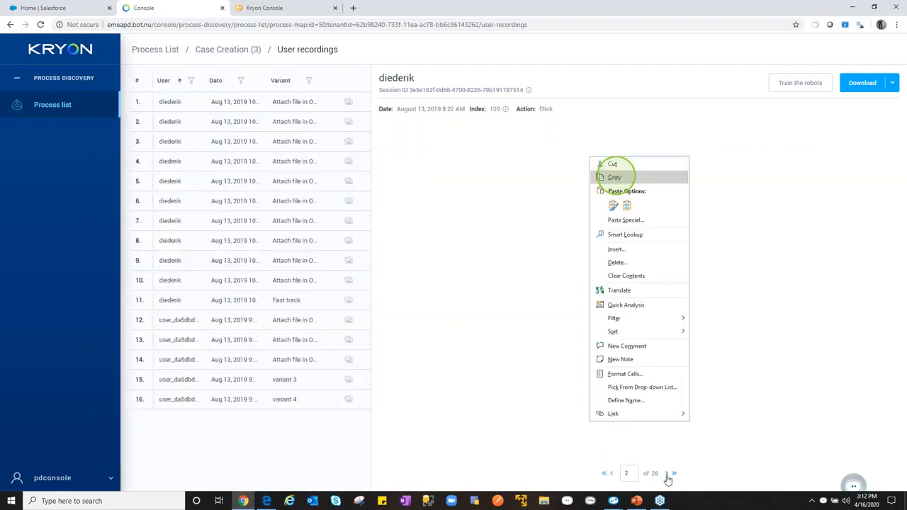
pyautogui.click(667, 475)
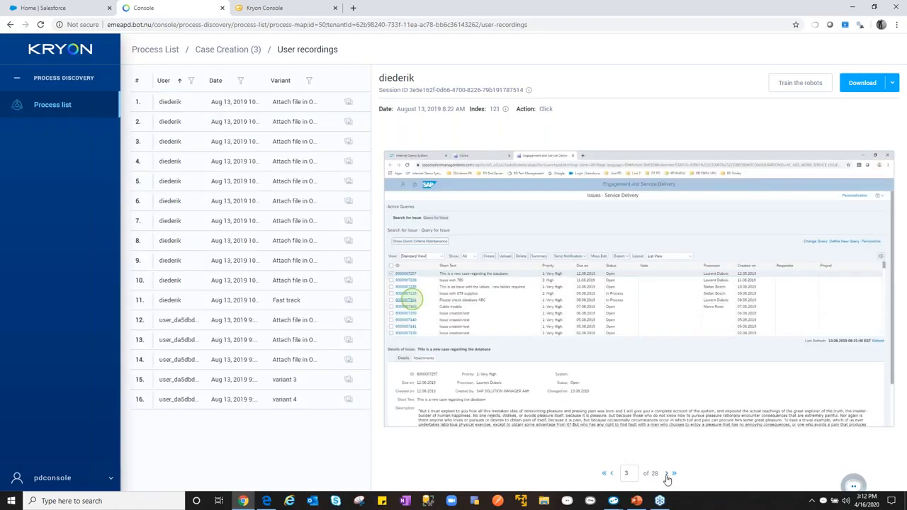
pyautogui.click(667, 474)
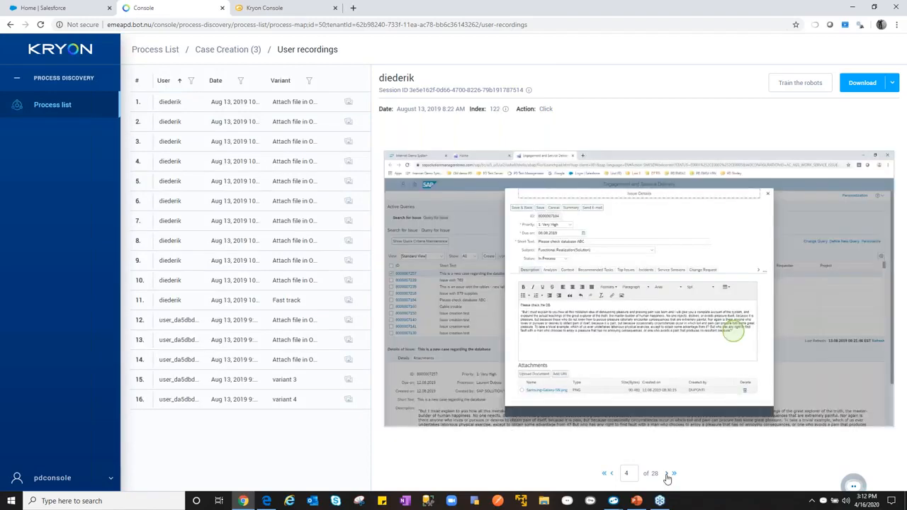
pyautogui.click(667, 474)
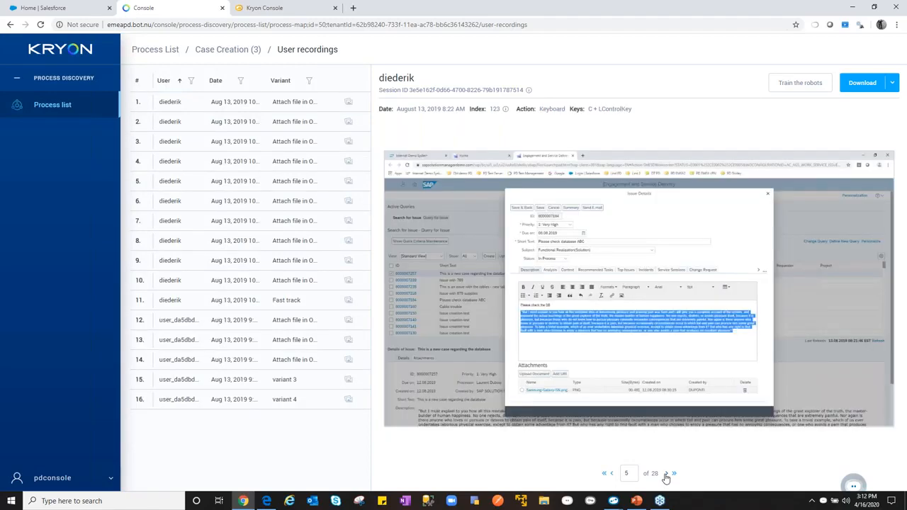
pyautogui.click(667, 474)
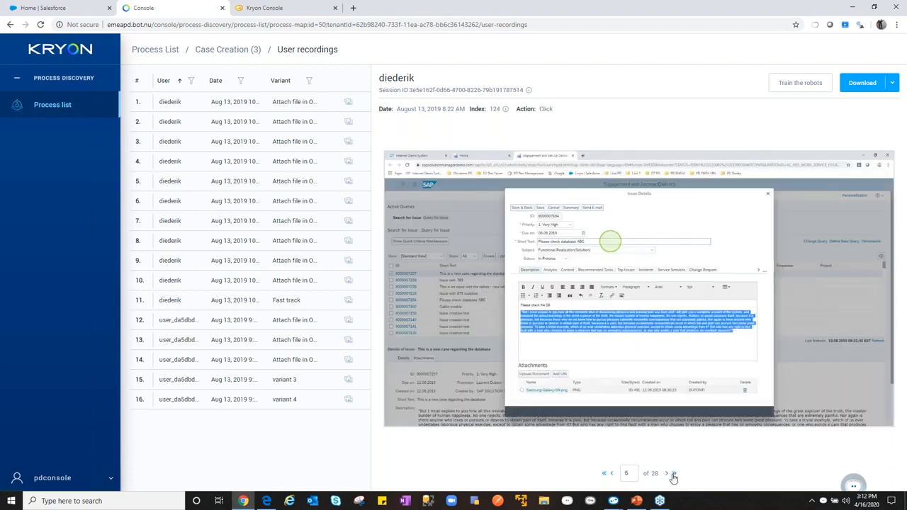
pyautogui.click(674, 474)
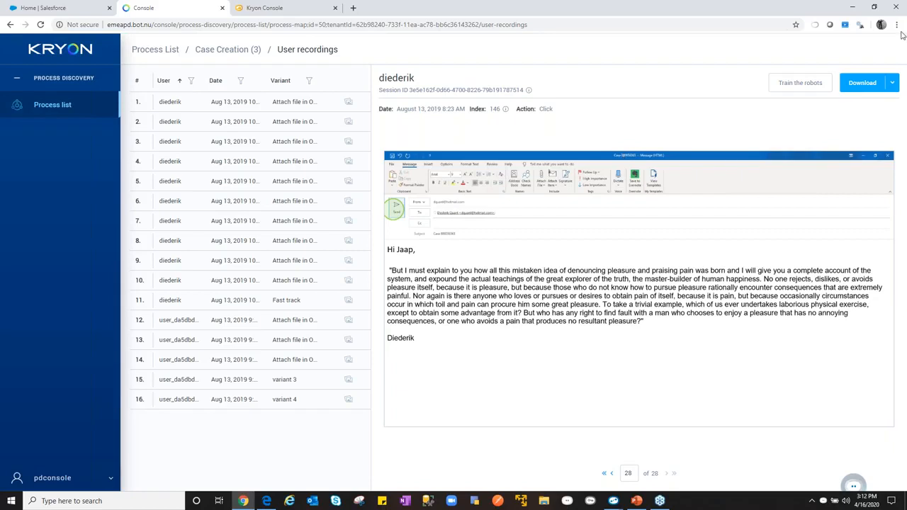
# - Open the download options of the recording and choose a range of steps instead of the full recording
pyautogui.click(893, 83)
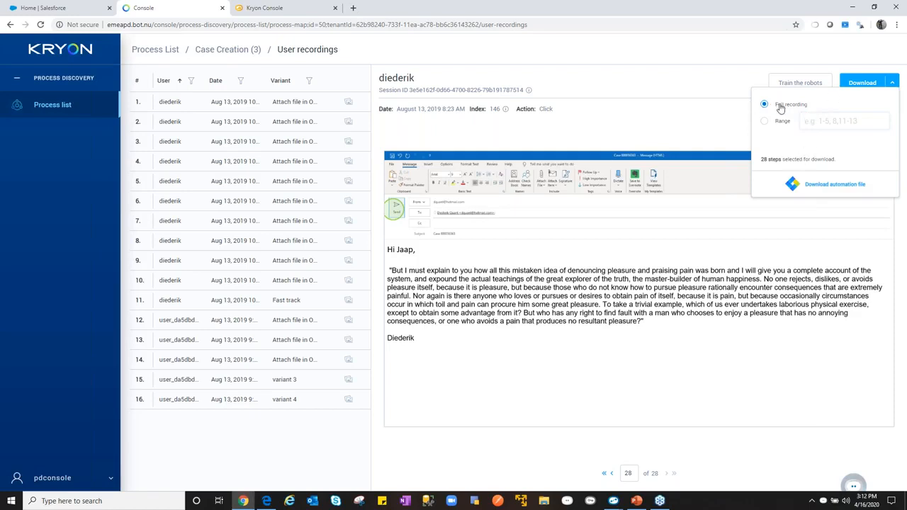
pyautogui.click(766, 122)
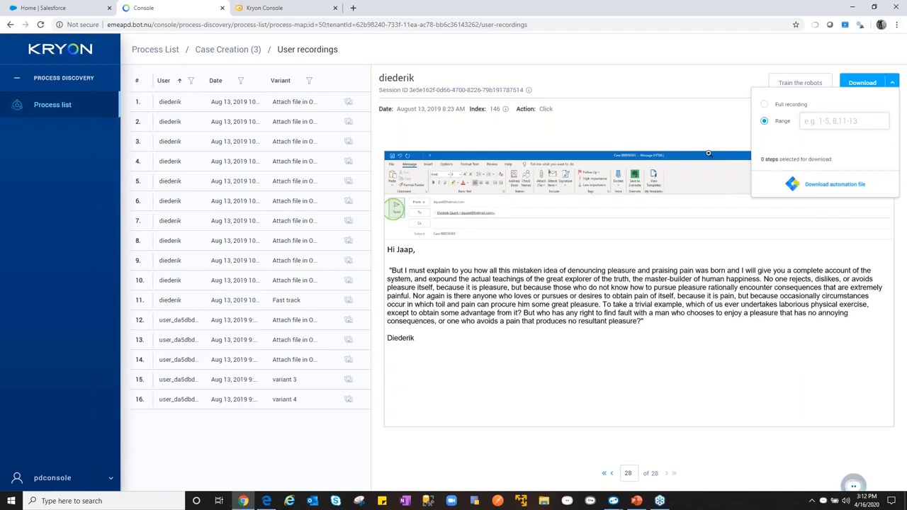
# - Close the recording's download options and open the Train the robots view, dismissing its introduction
pyautogui.click(701, 114)
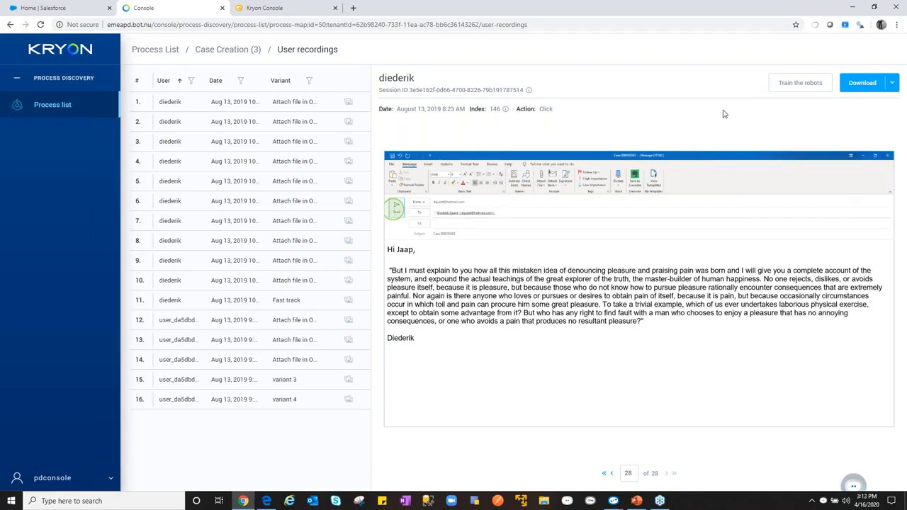
pyautogui.click(802, 83)
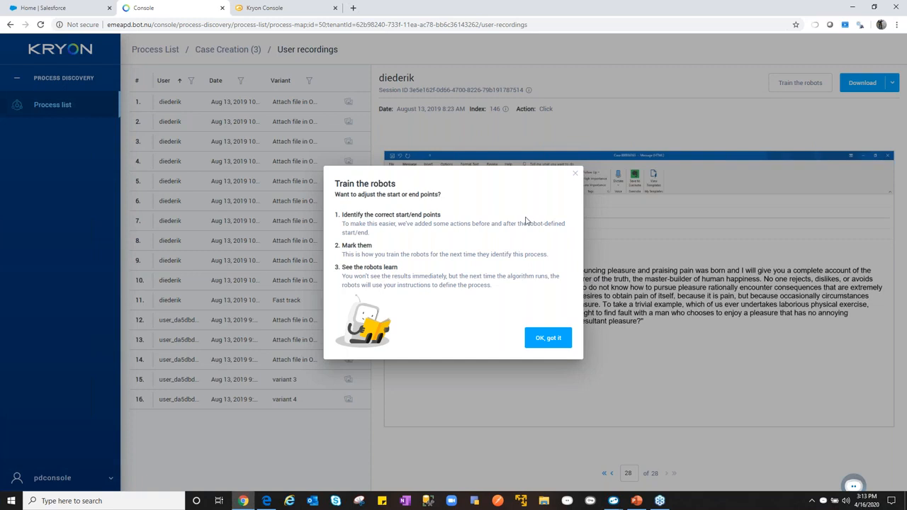
pyautogui.click(548, 339)
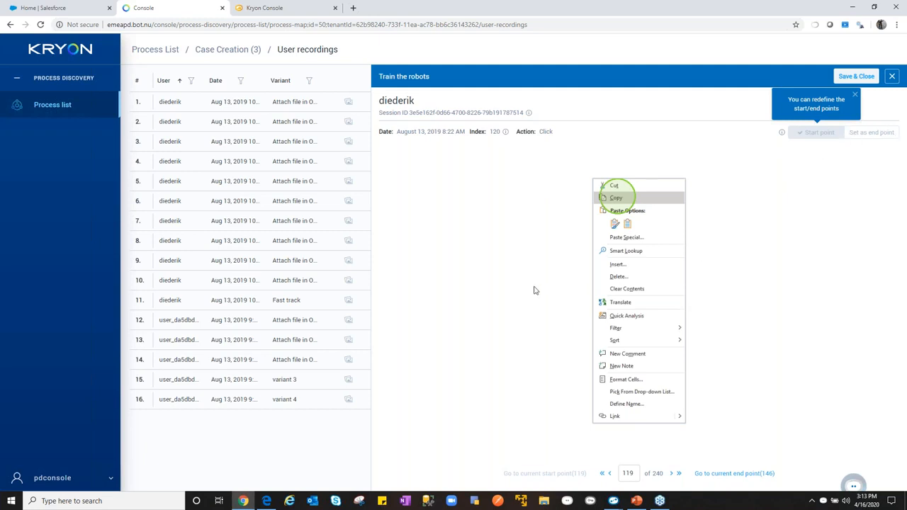
# - Return to the Case Creation (3) map and download its discovered process report as CaseCreation3.docx into the Downloads folder
pyautogui.click(241, 49)
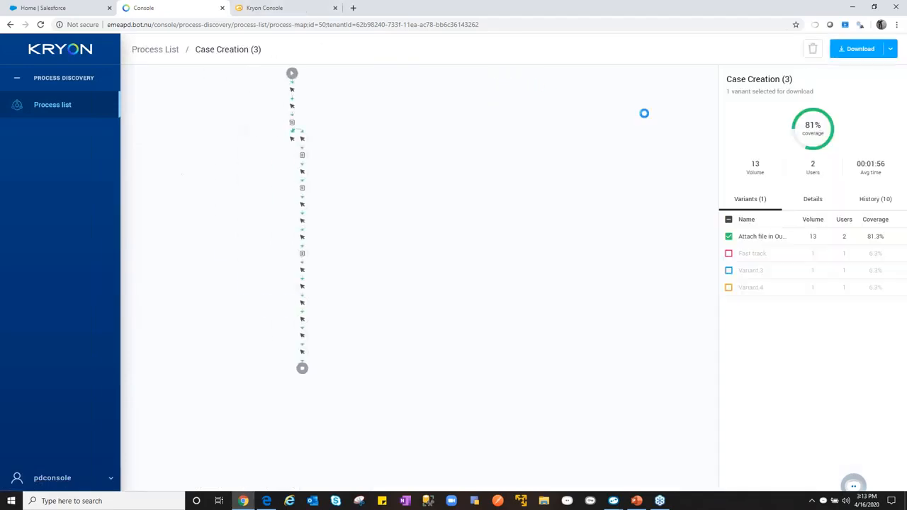
pyautogui.click(890, 50)
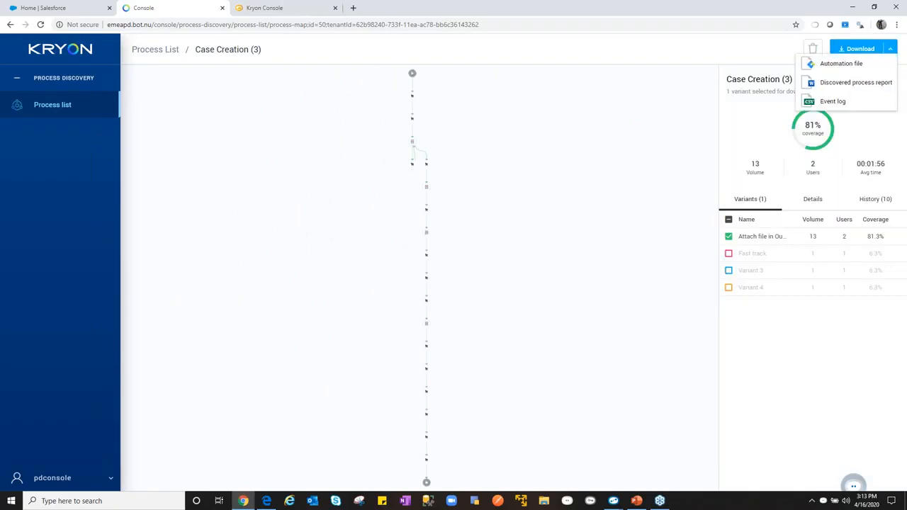
pyautogui.click(863, 86)
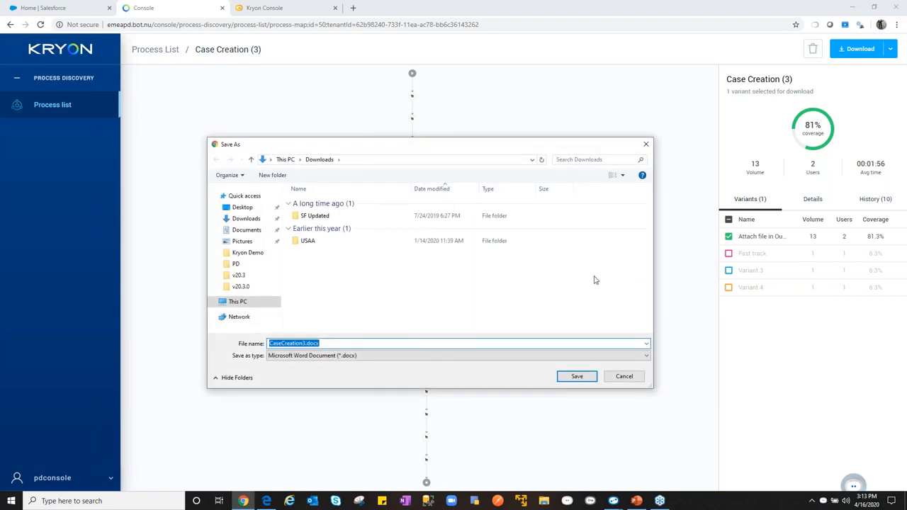
pyautogui.click(241, 219)
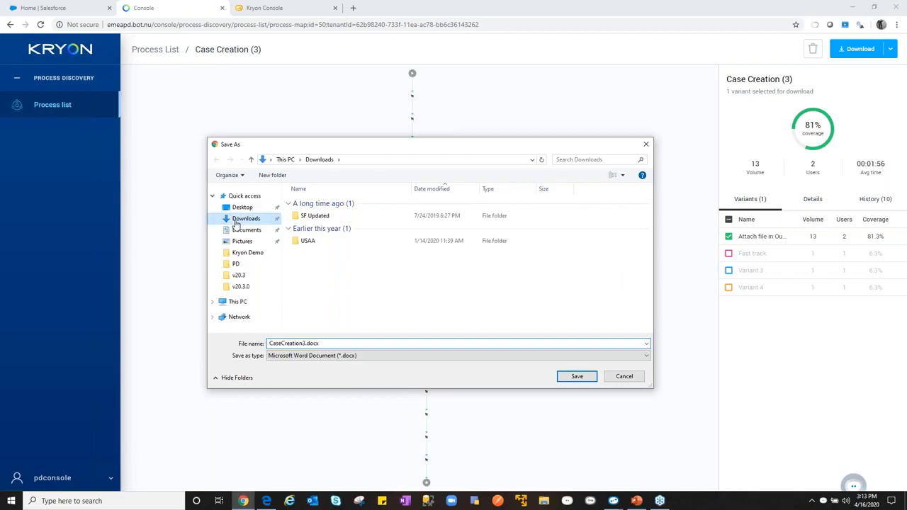
pyautogui.click(577, 377)
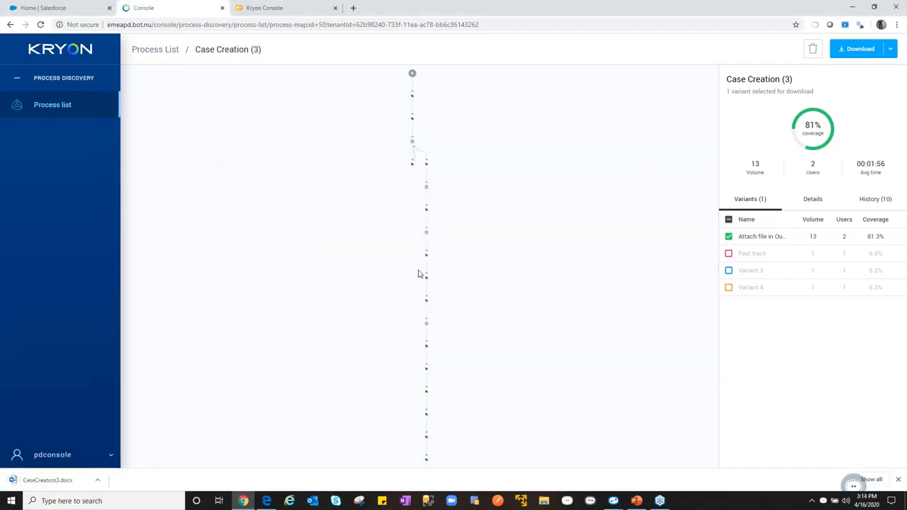
# - Open the downloaded CaseCreation3.docx in Word at 130% zoom and dismiss the Protected View notice
pyautogui.click(42, 481)
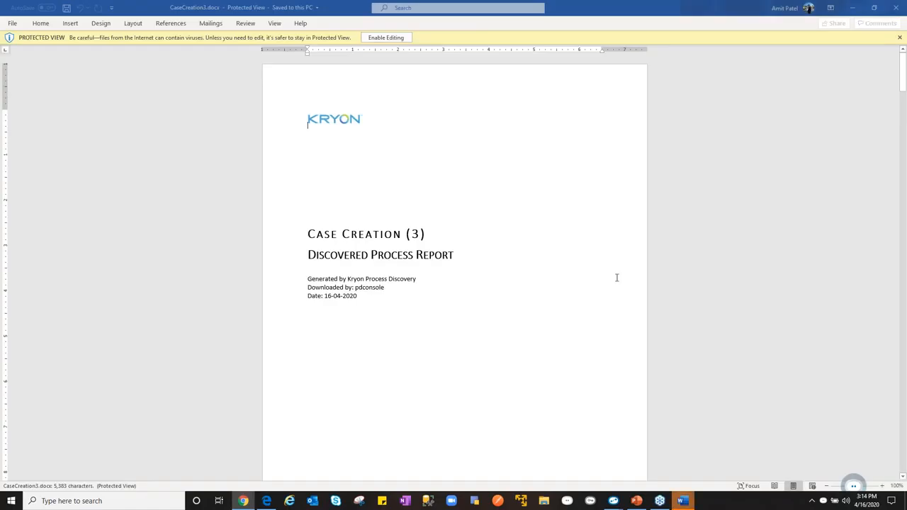
pyautogui.click(884, 487)
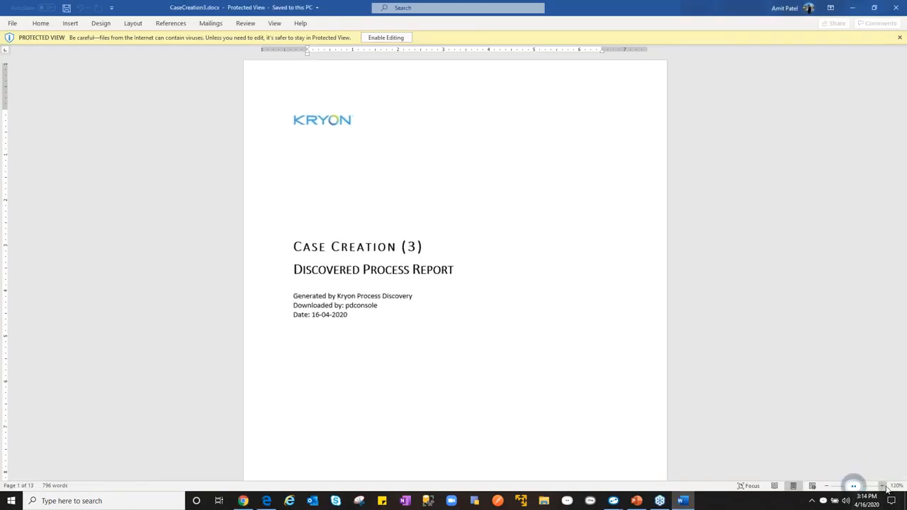
pyautogui.click(884, 486)
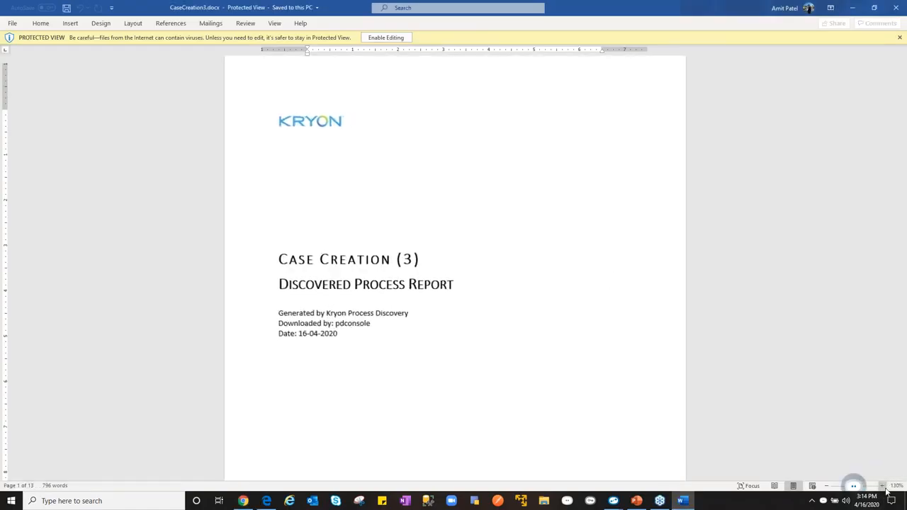
pyautogui.click(884, 486)
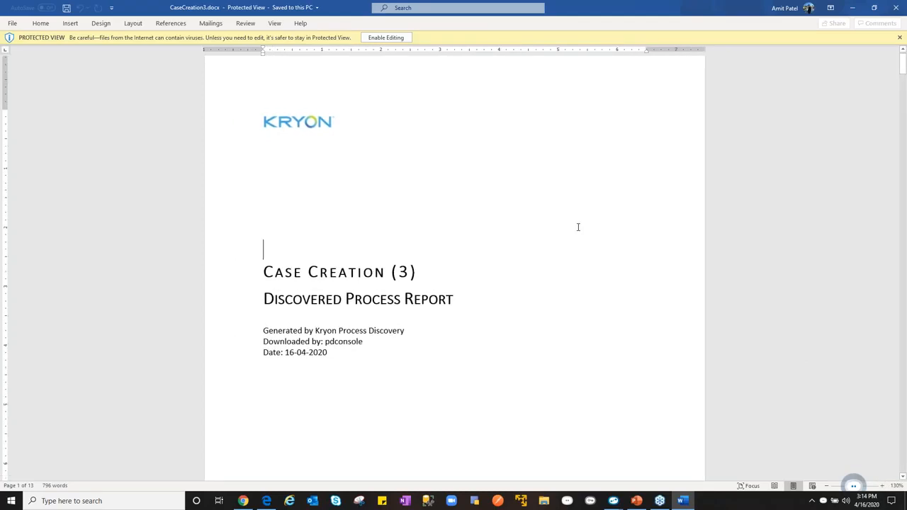
pyautogui.press('pagedown')
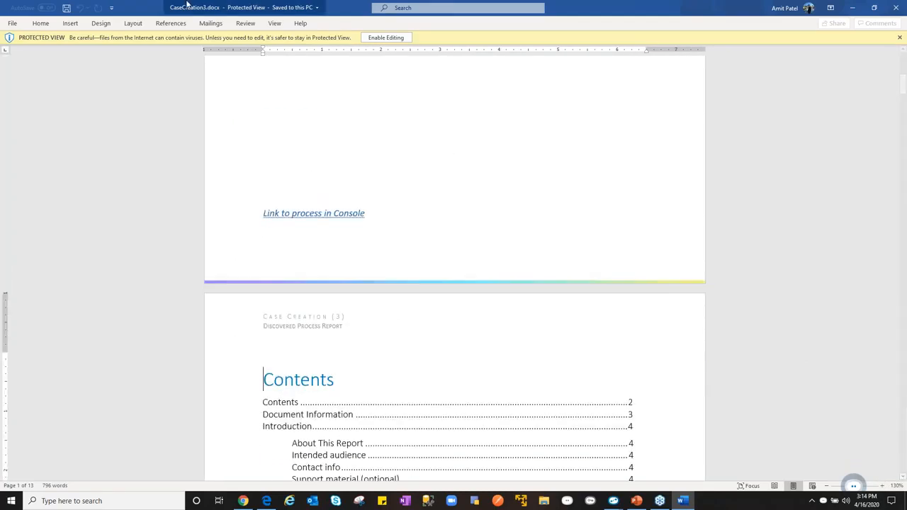
pyautogui.click(899, 38)
# - Review the report's Document Information page, highlighting the release entry and the role placeholder in the Version History table
pyautogui.press('pagedown')
pyautogui.press('pagedown')
pyautogui.scroll(-1, 507, 193)
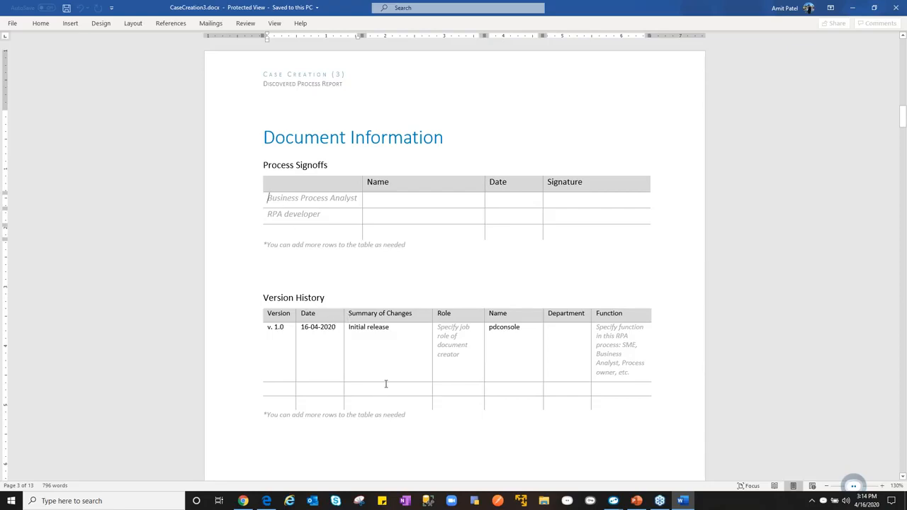
pyautogui.moveTo(397, 326); pyautogui.dragTo(337, 329)
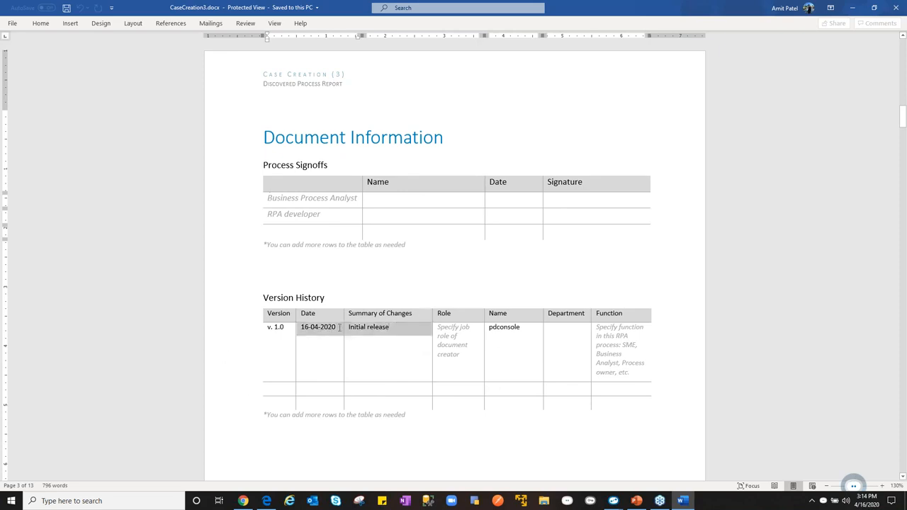
pyautogui.click(389, 328)
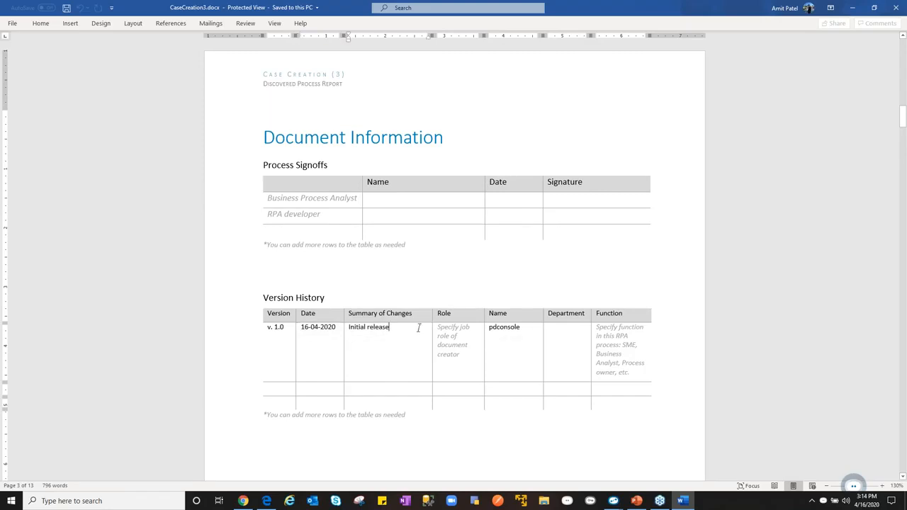
pyautogui.click(450, 335)
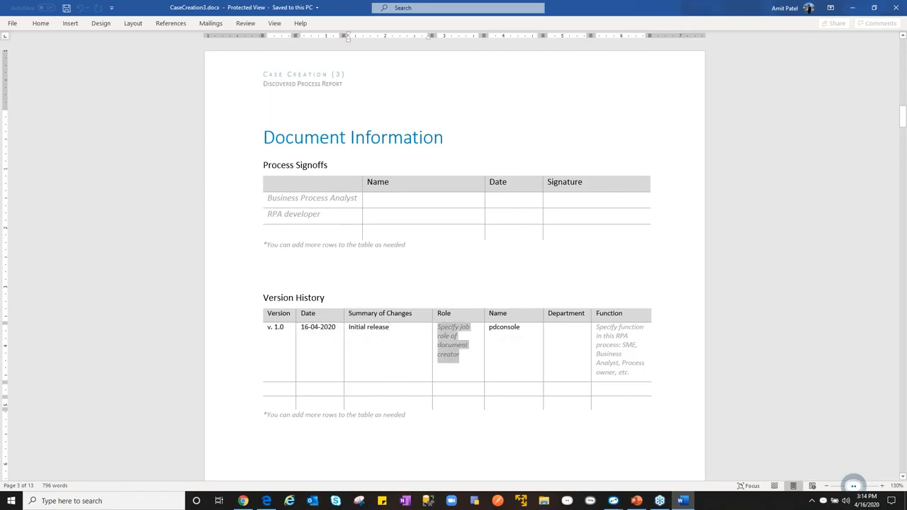
pyautogui.click(542, 443)
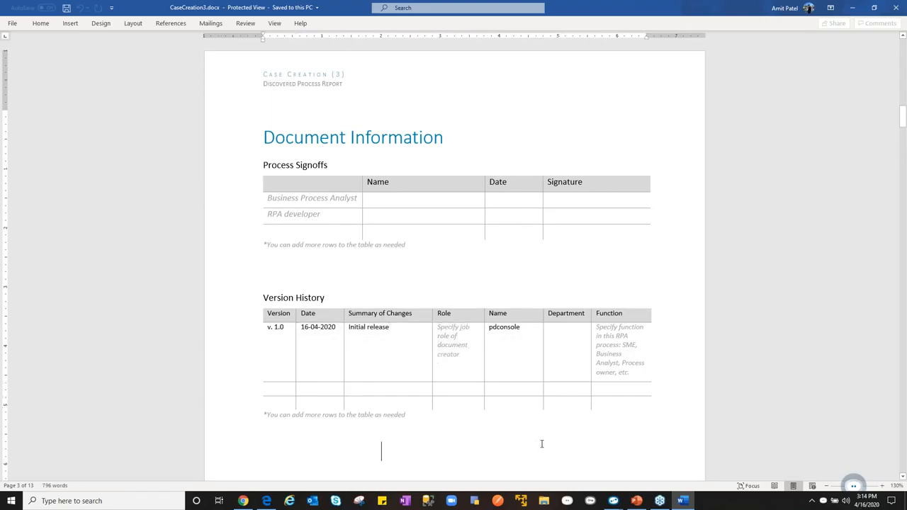
# - Read the report's Introduction, contact info and support material sections, and go on to the Process overview page
pyautogui.scroll(-15, 541, 443)
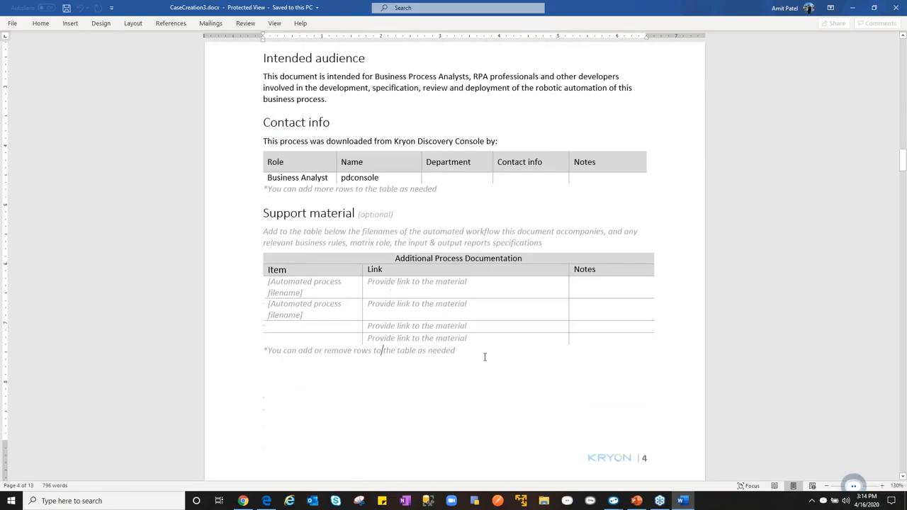
pyautogui.scroll(3, 485, 355)
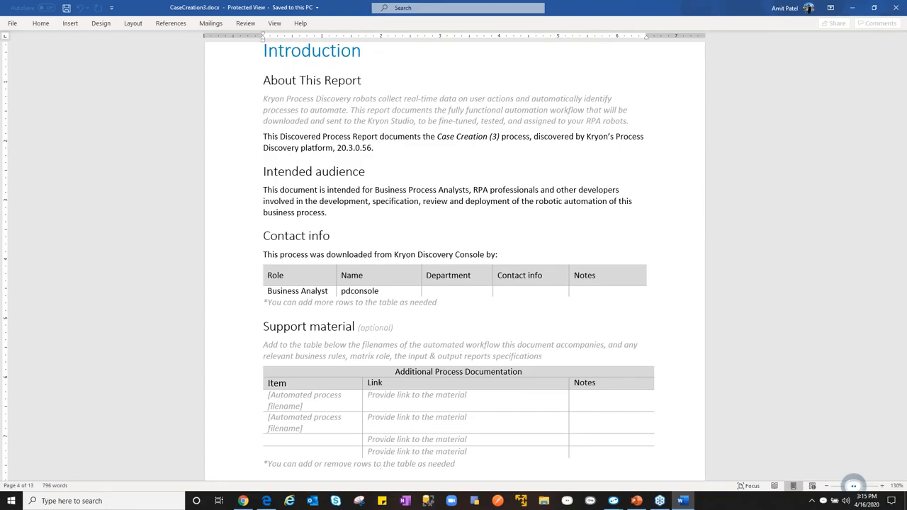
pyautogui.scroll(-10, 383, 463)
pyautogui.scroll(-4, 379, 333)
pyautogui.scroll(-1, 438, 361)
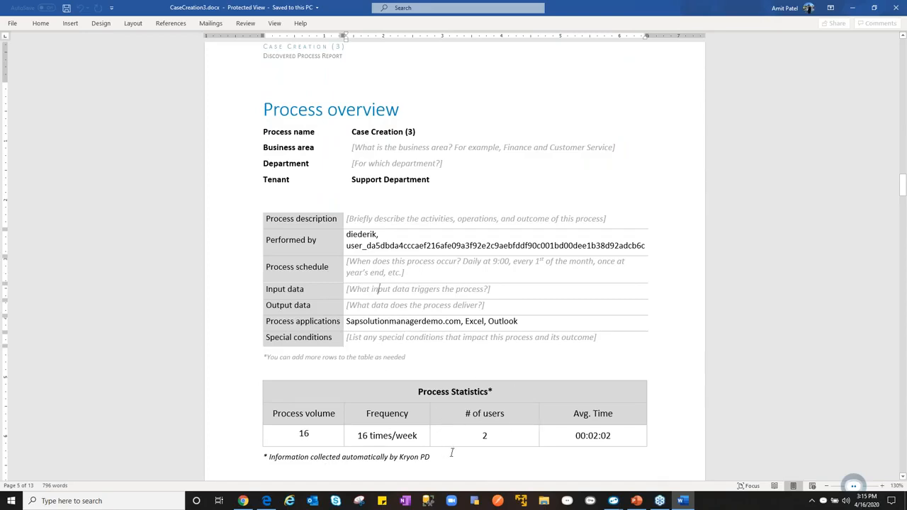
# - Examine the start of the Discovered process section and highlight the Variant 1 heading
pyautogui.press('pagedown')
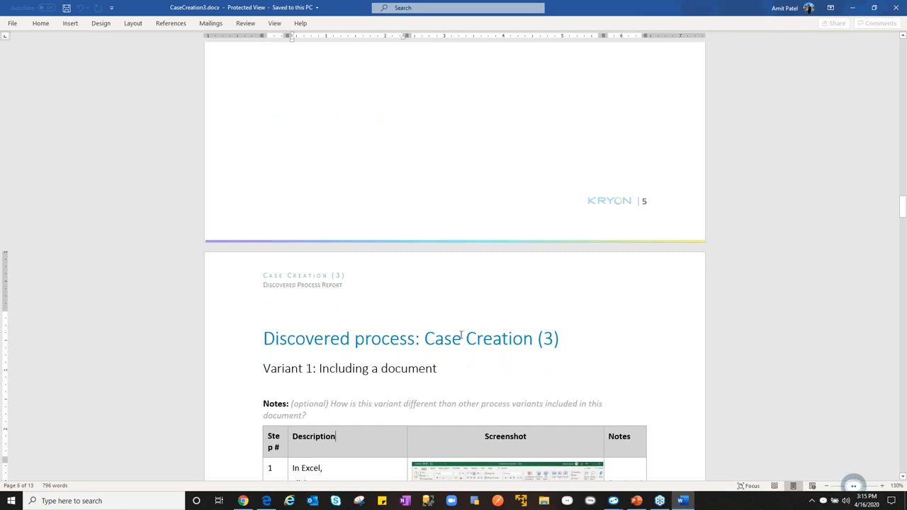
pyautogui.scroll(-6, 462, 334)
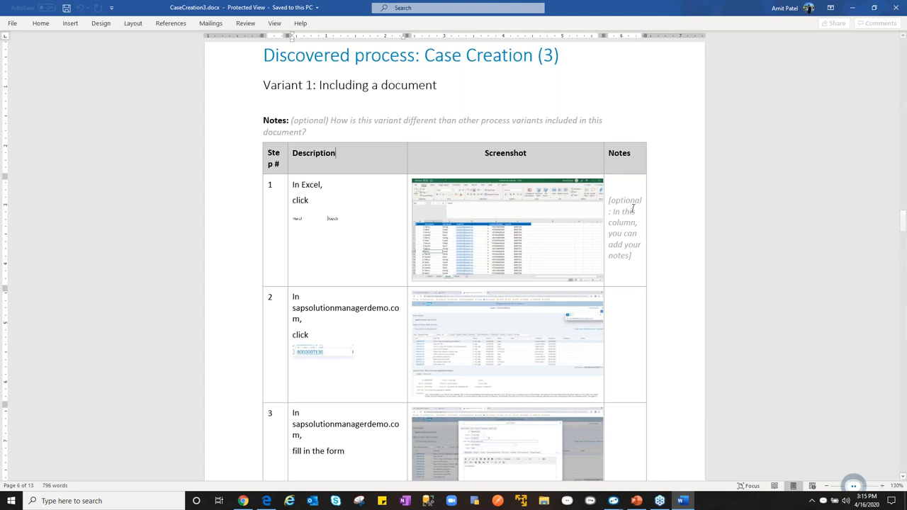
pyautogui.moveTo(444, 85); pyautogui.dragTo(263, 85)
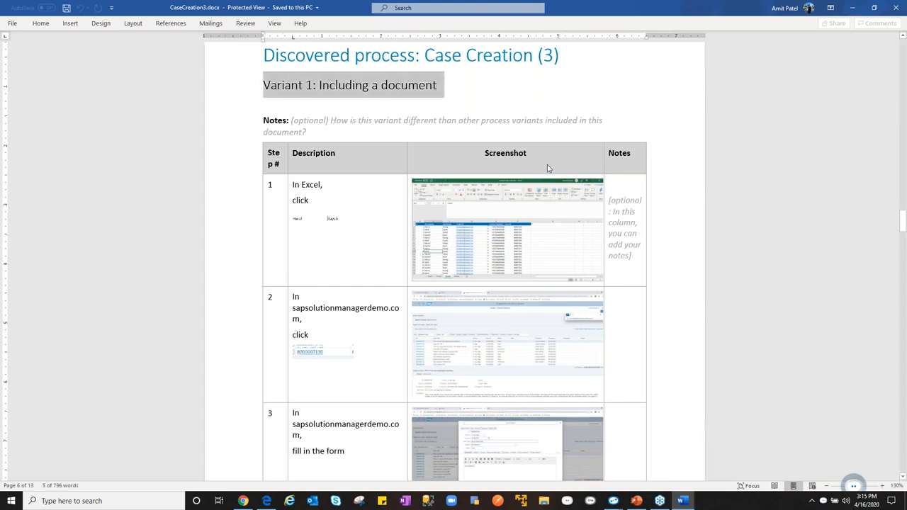
pyautogui.click(588, 78)
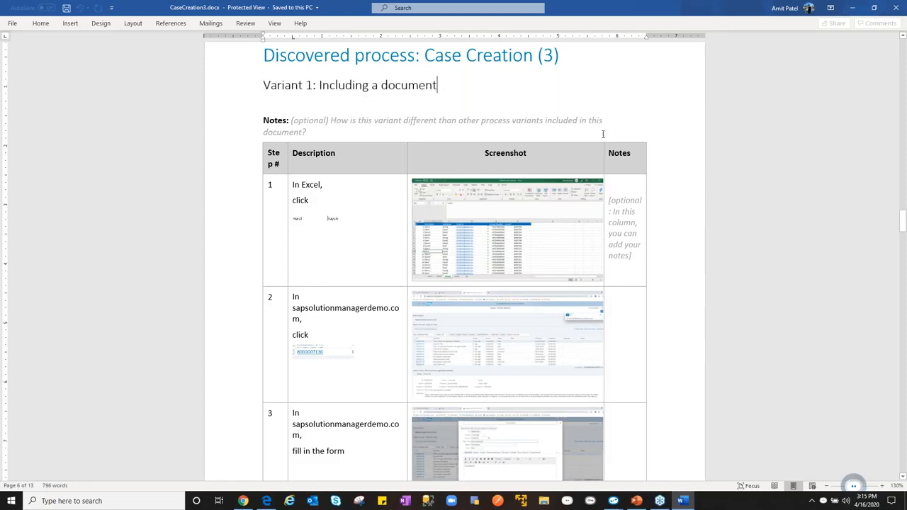
# - Look through the variant's step-by-step table with descriptions and screenshots, as far as steps 17 and 18
pyautogui.scroll(-10, 684, 360)
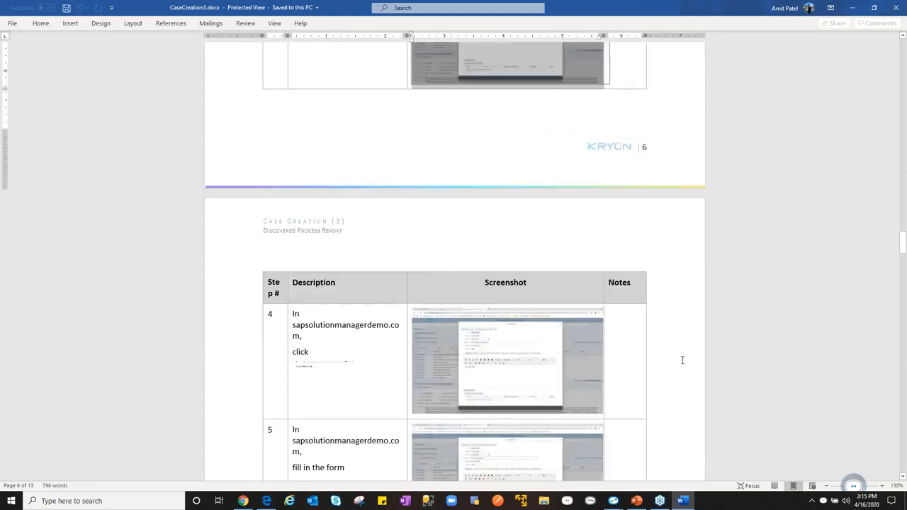
pyautogui.scroll(-10, 682, 360)
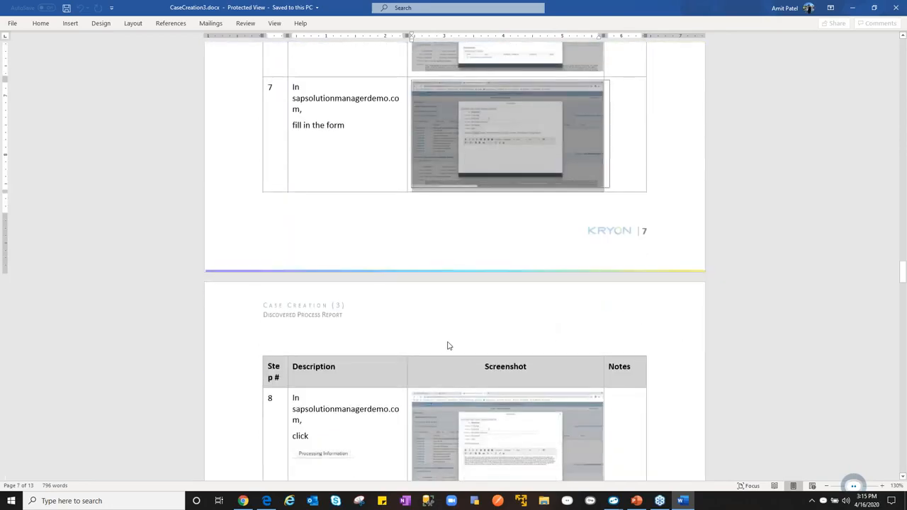
pyautogui.scroll(-7, 362, 398)
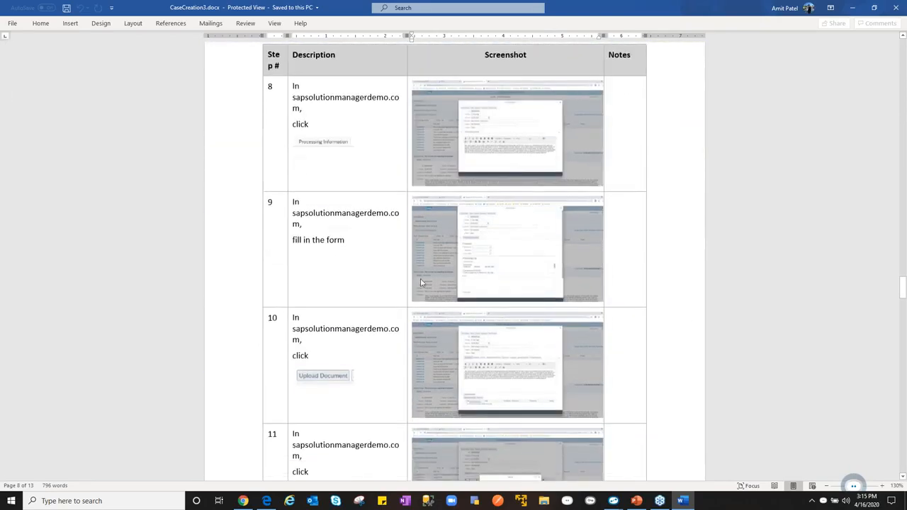
pyautogui.scroll(2, 440, 351)
pyautogui.scroll(-10, 440, 351)
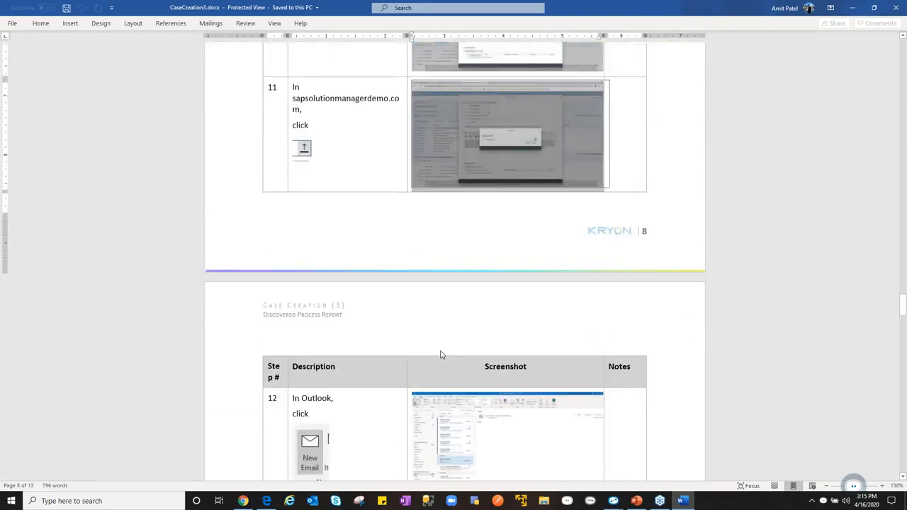
pyautogui.scroll(-4, 455, 262)
pyautogui.scroll(-3, 455, 262)
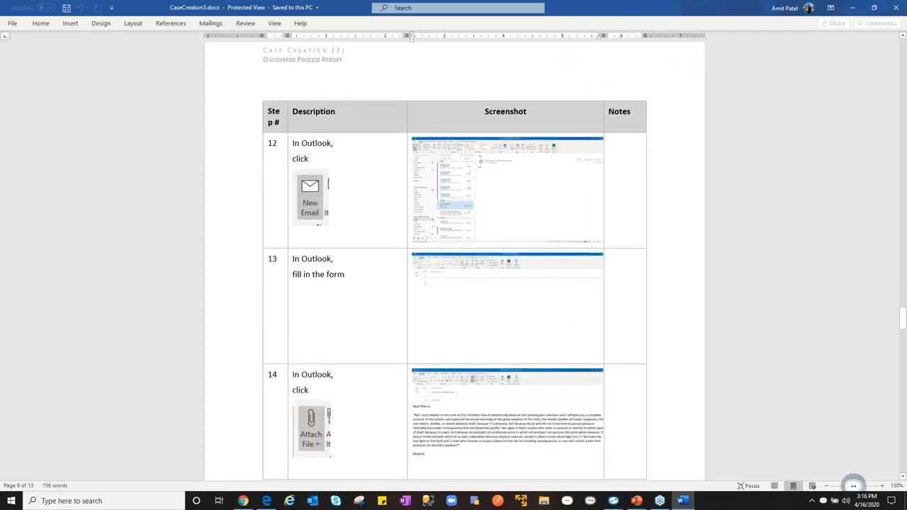
pyautogui.scroll(2, 455, 263)
pyautogui.scroll(-10, 455, 262)
pyautogui.scroll(-10, 442, 333)
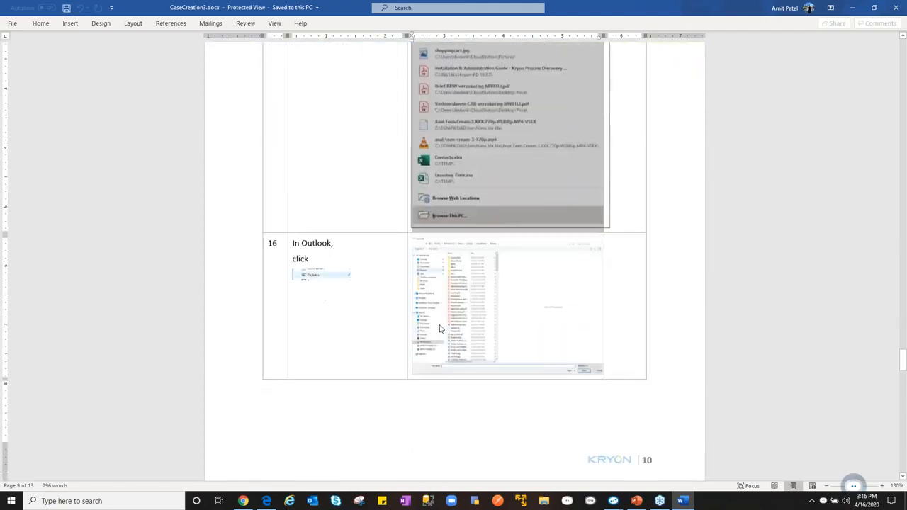
pyautogui.scroll(-11, 455, 262)
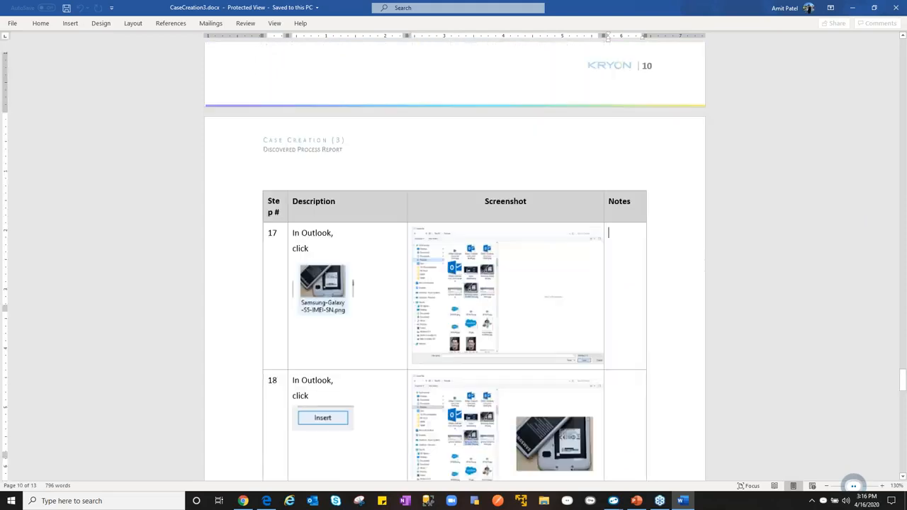
# - Go past the end of the step table and review the topics suggested in the Additional information section
pyautogui.scroll(-10, 455, 263)
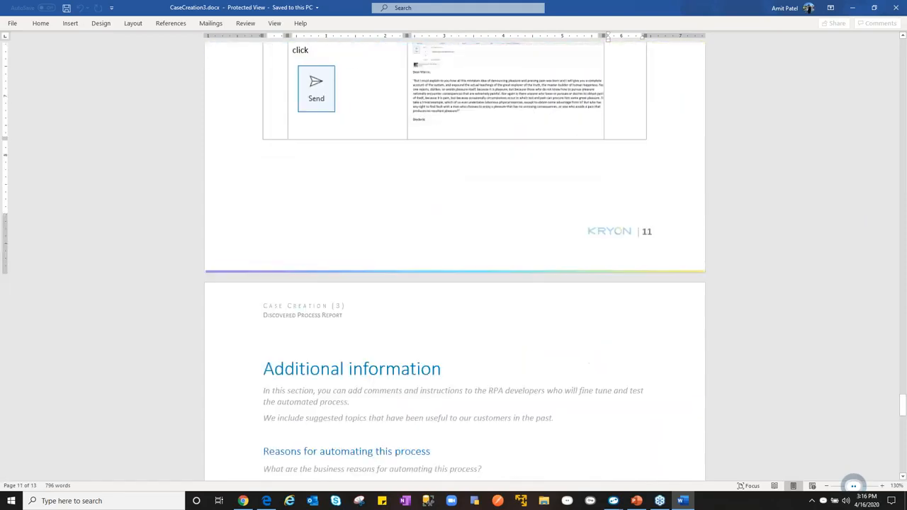
pyautogui.scroll(-6, 439, 324)
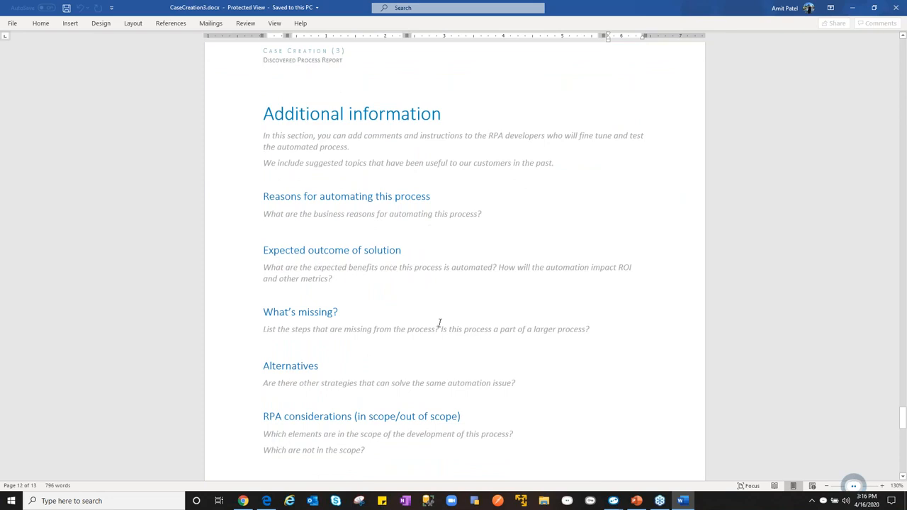
pyautogui.scroll(-1, 439, 324)
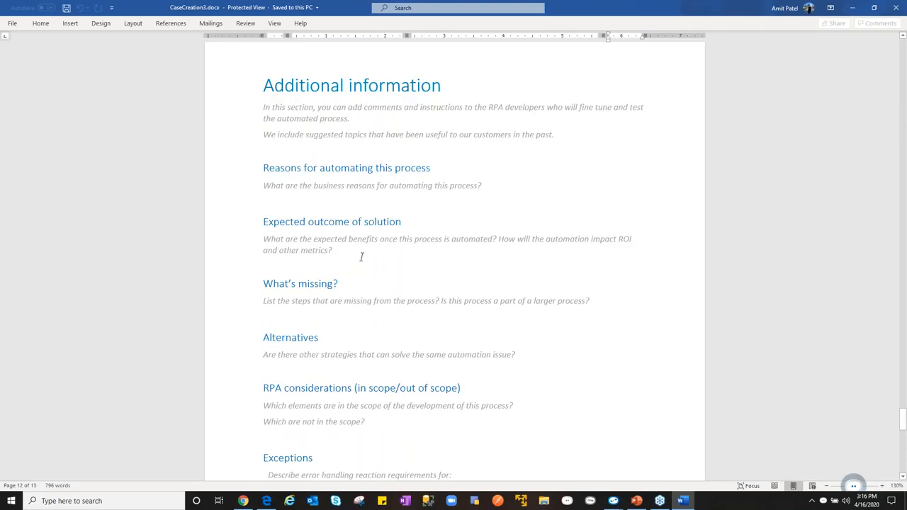
# - Read the remaining Additional information topics, from Crisis scenarios through Security, and minimize the report
pyautogui.scroll(-3, 361, 257)
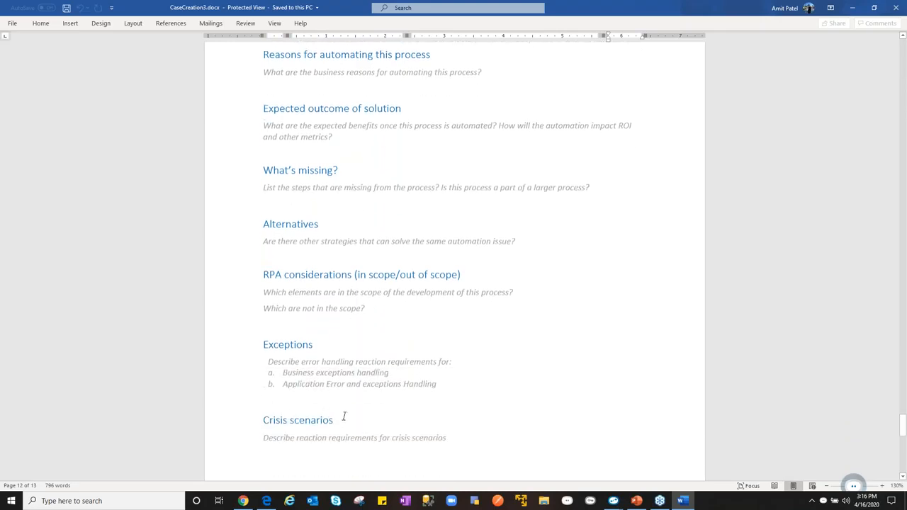
pyautogui.press('pagedown')
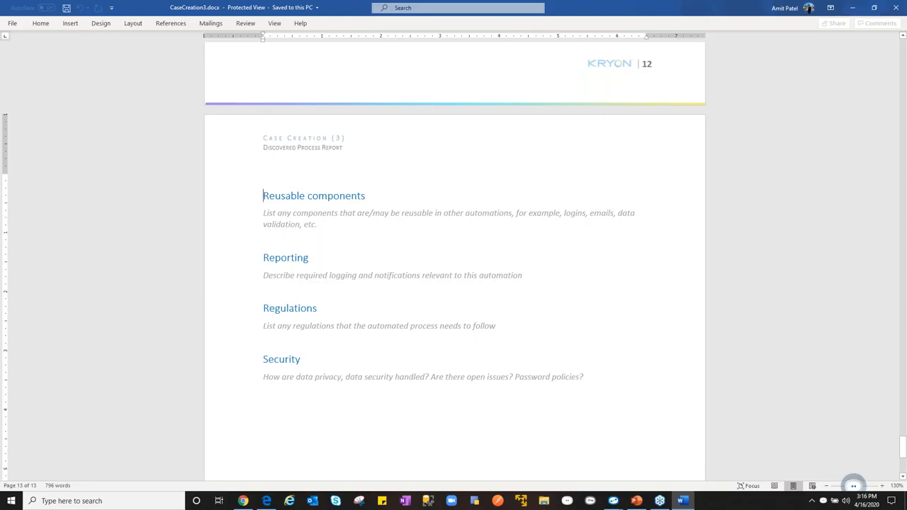
pyautogui.click(854, 10)
# - Download the automation file of the Case Creation (3) process as pd-export.PD to the Downloads folder
pyautogui.click(889, 51)
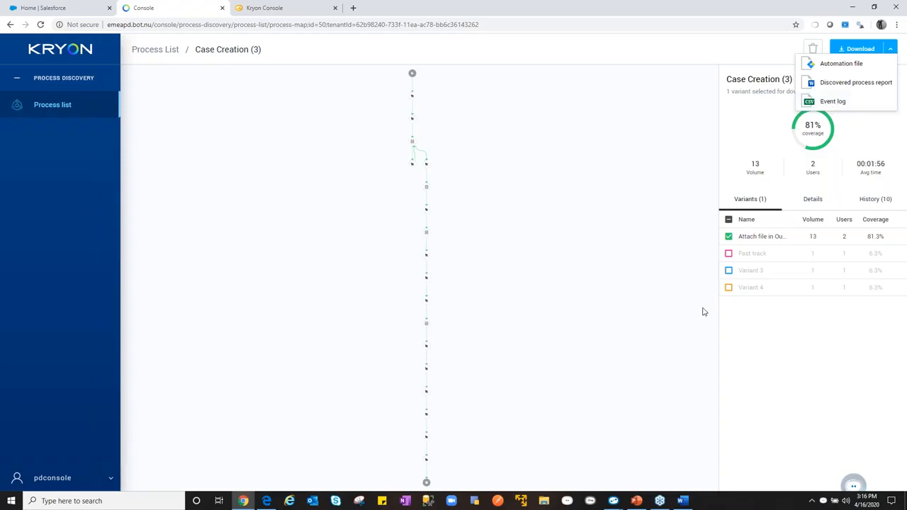
pyautogui.click(867, 130)
pyautogui.click(891, 52)
pyautogui.click(854, 63)
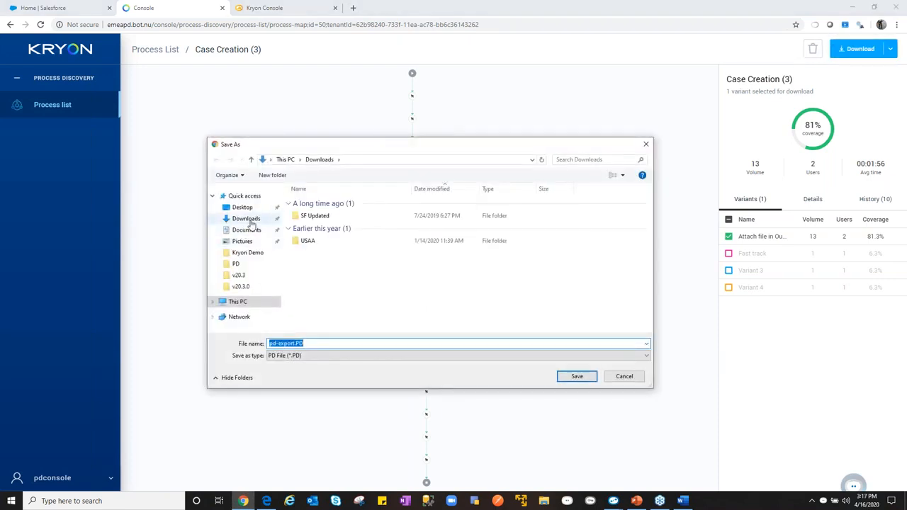
pyautogui.click(255, 220)
pyautogui.click(573, 378)
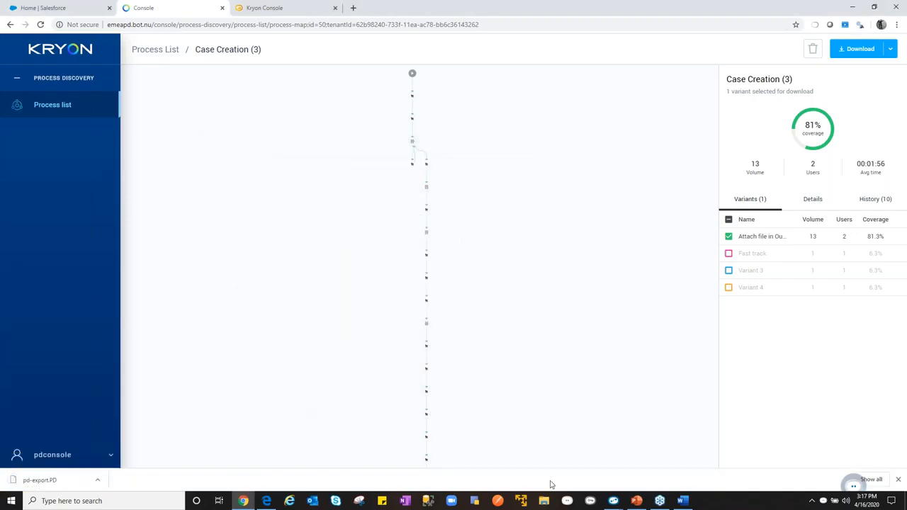
# - Review the Kryon Full-Cycle Automation Architecture slide in PowerPoint and return to the process map
pyautogui.click(636, 501)
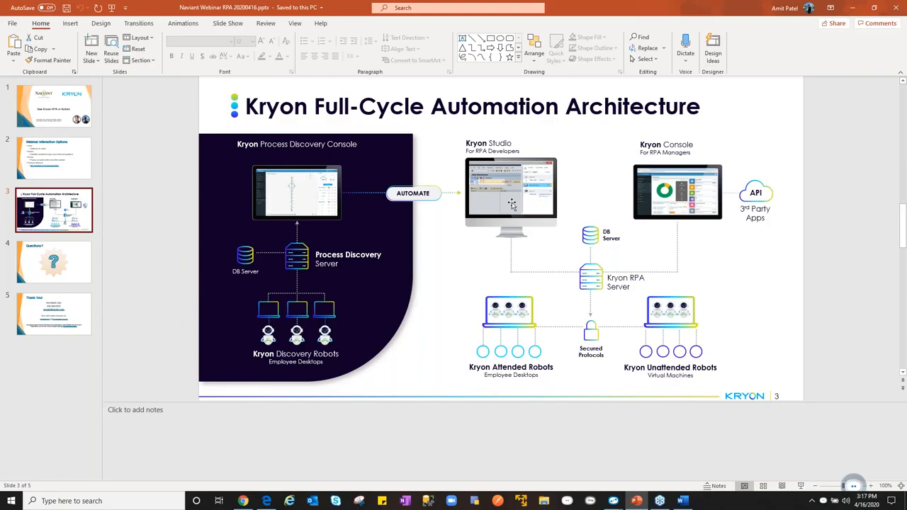
pyautogui.click(852, 9)
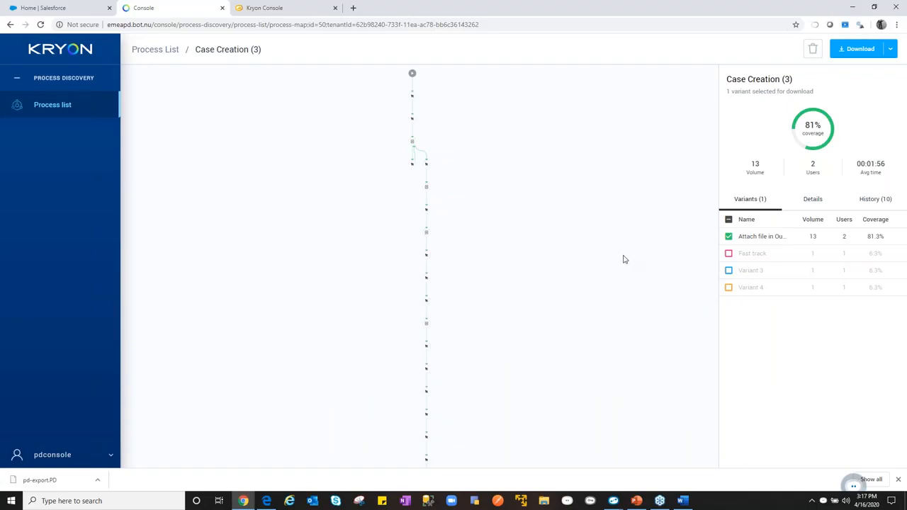
# - Switch to the New Wizard editor in Kryon Studio and import pd-export.PD from Downloads as a Process Discovery file
pyautogui.click(613, 500)
pyautogui.click(581, 475)
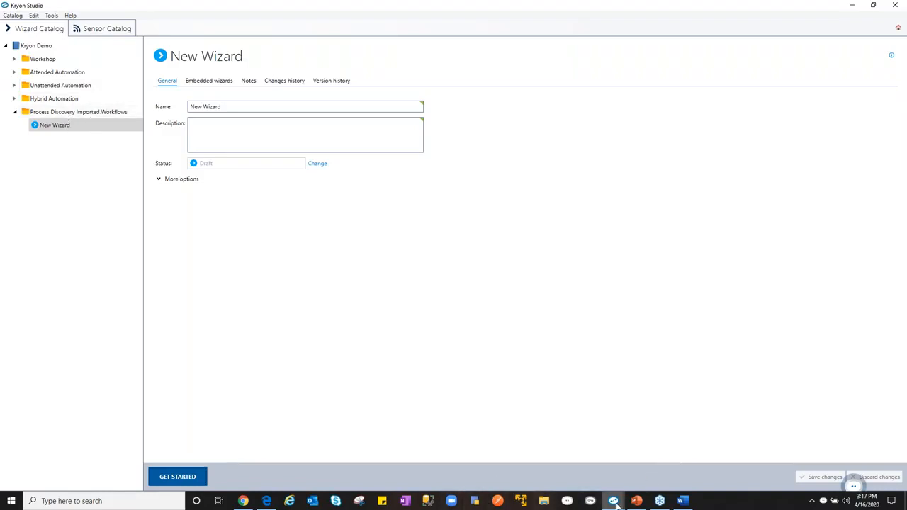
pyautogui.moveTo(614, 501)
pyautogui.click(658, 467)
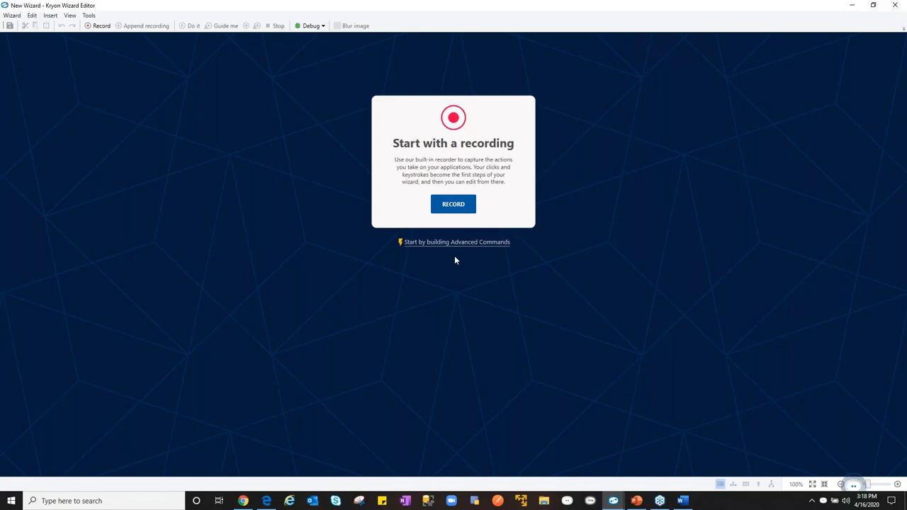
pyautogui.click(11, 16)
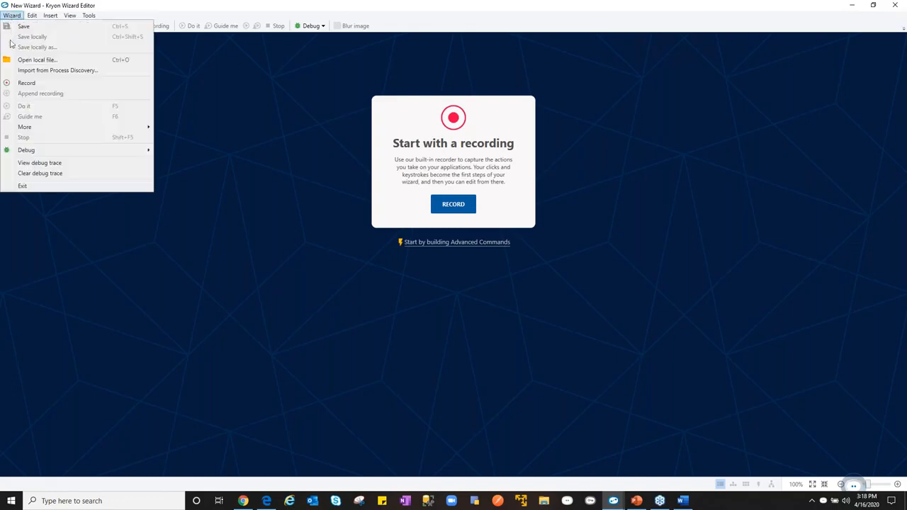
pyautogui.click(28, 69)
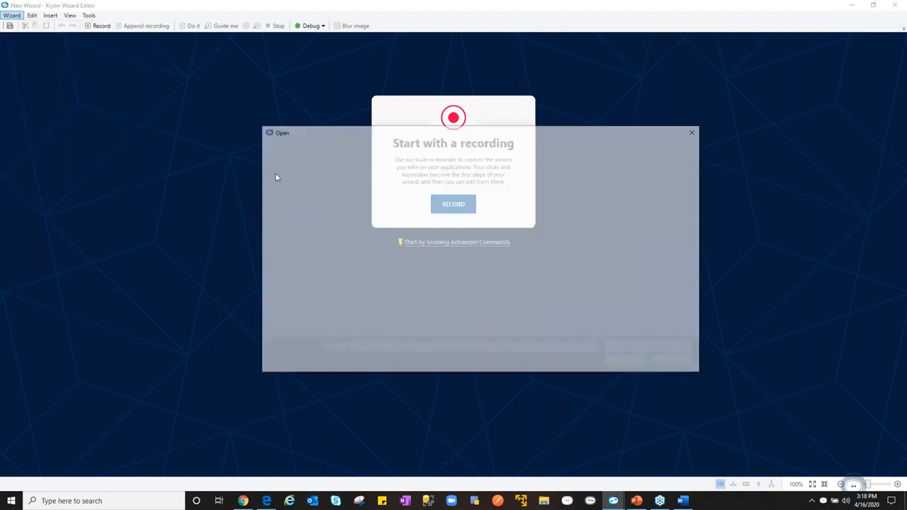
pyautogui.click(292, 205)
pyautogui.click(395, 254)
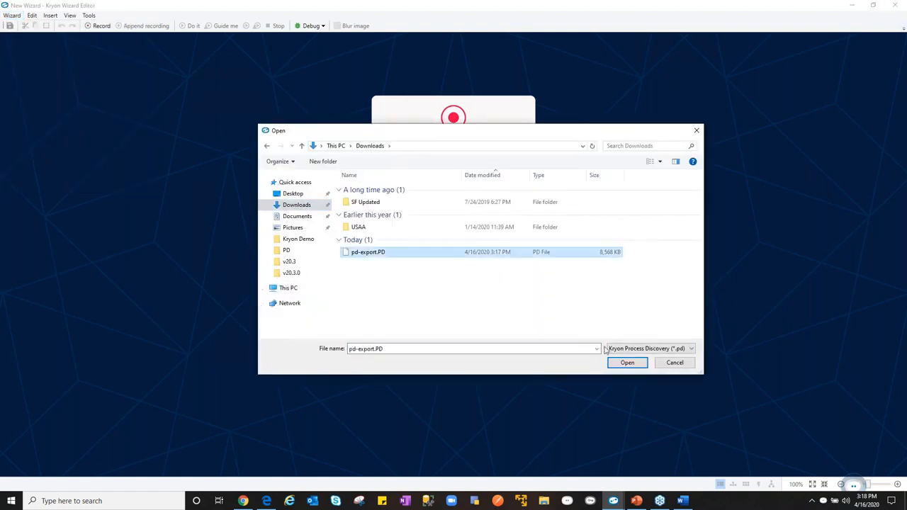
pyautogui.click(628, 362)
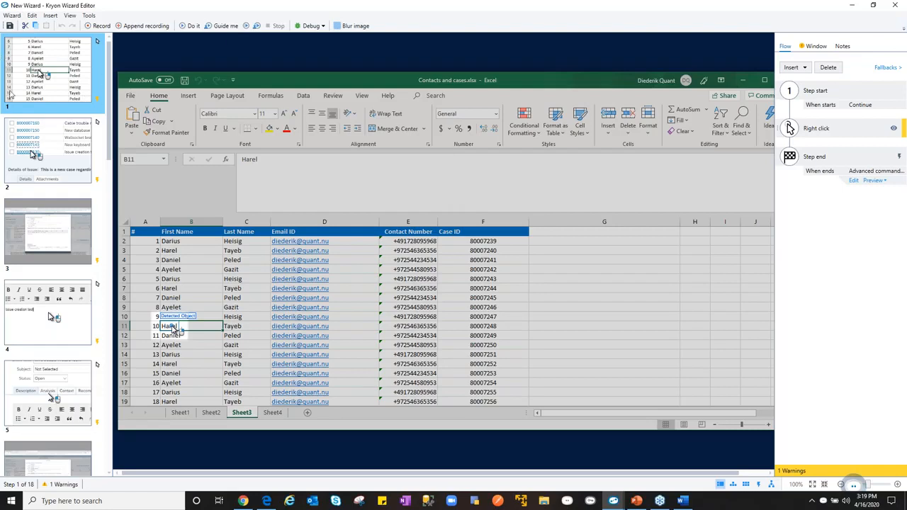
# - Look through the imported wizard steps and change the click target of step 5 to the Context tab
pyautogui.click(52, 158)
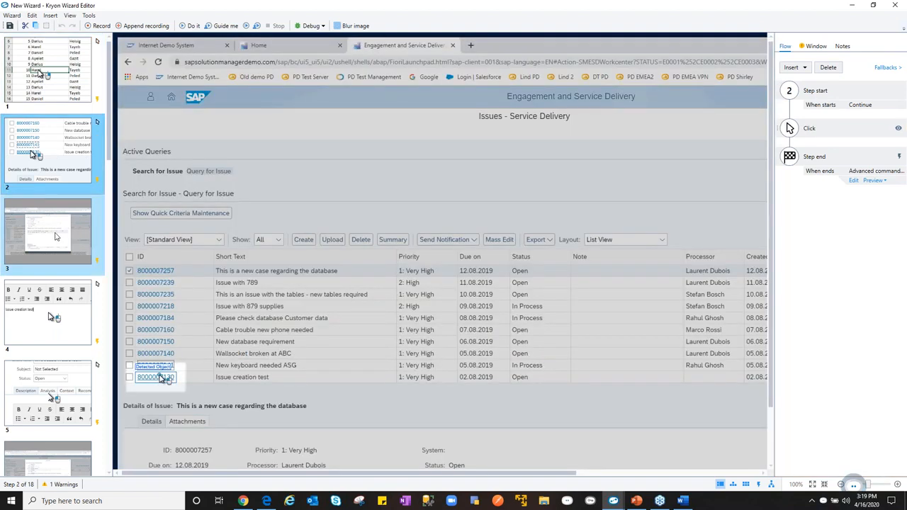
pyautogui.click(56, 237)
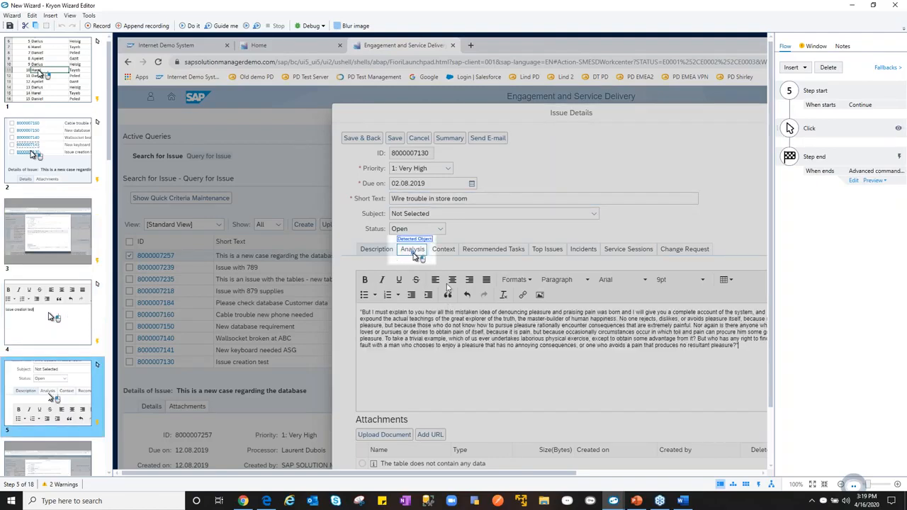
pyautogui.click(425, 253)
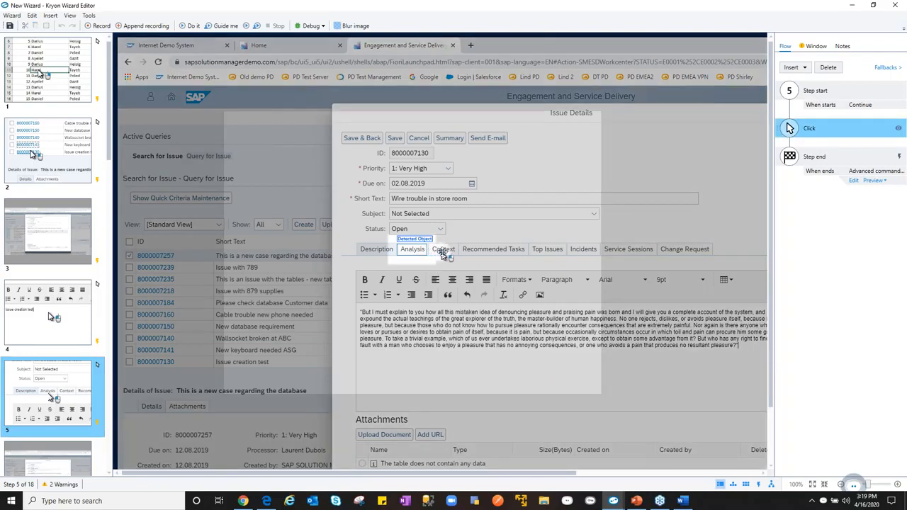
pyautogui.click(443, 254)
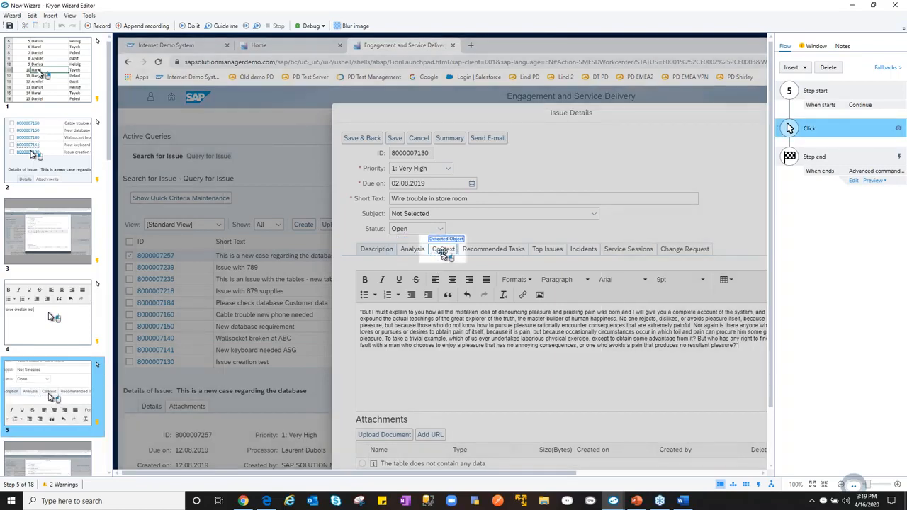
pyautogui.rightClick(17, 397)
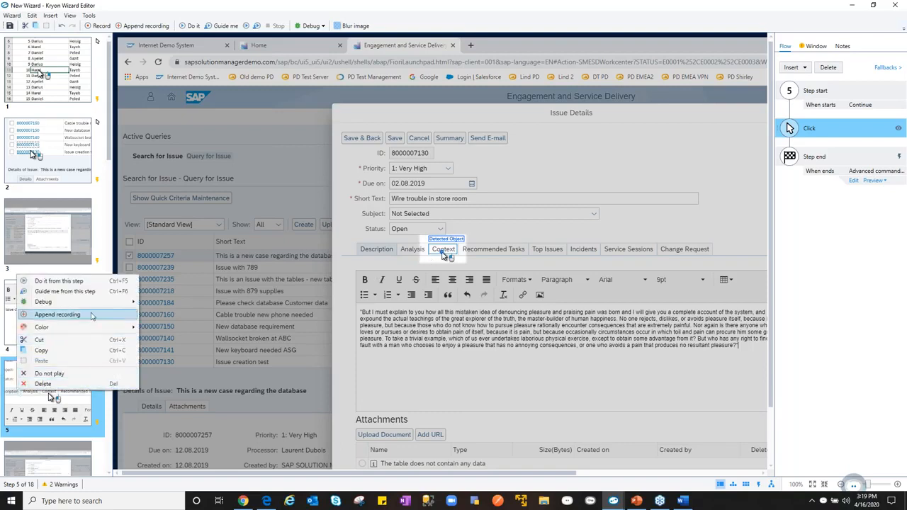
pyautogui.click(53, 409)
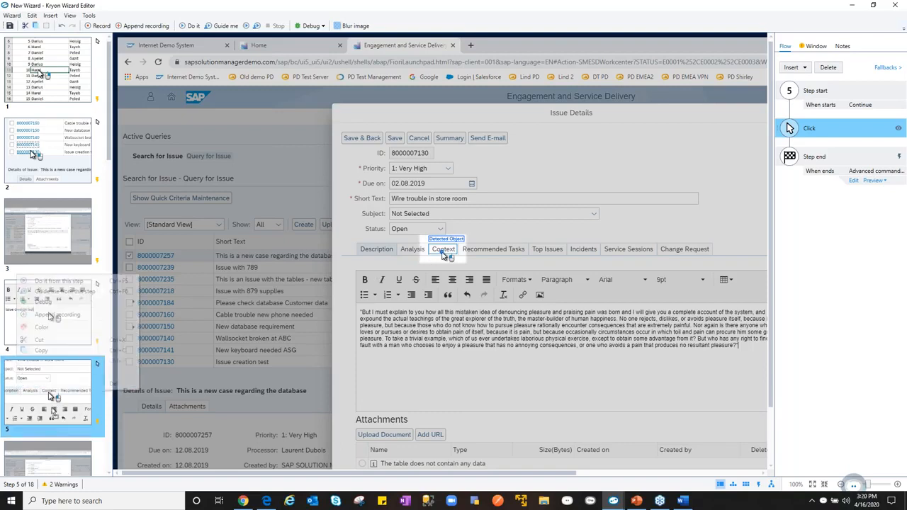
# - Go back to wizard step 3 and preview the advanced commands that run when it ends
pyautogui.keyDown('ctrl'); pyautogui.click(66, 236); pyautogui.keyUp('ctrl')
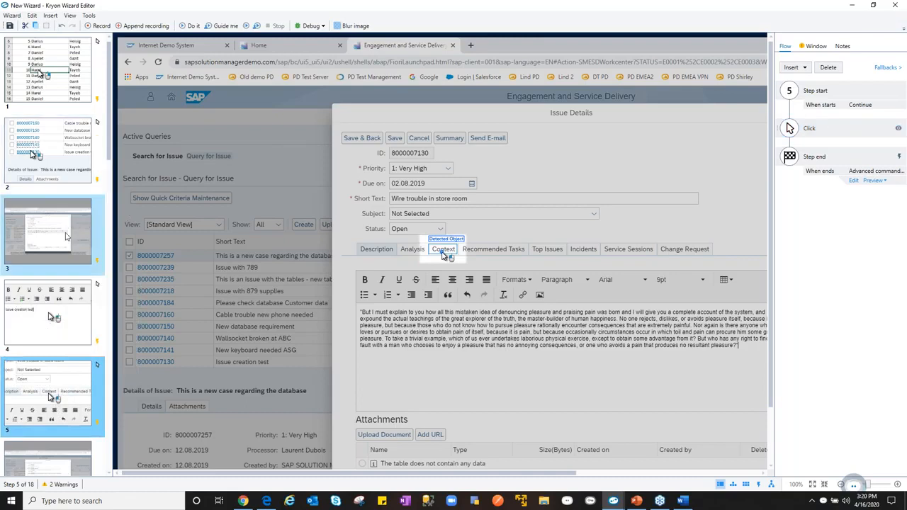
pyautogui.click(66, 236)
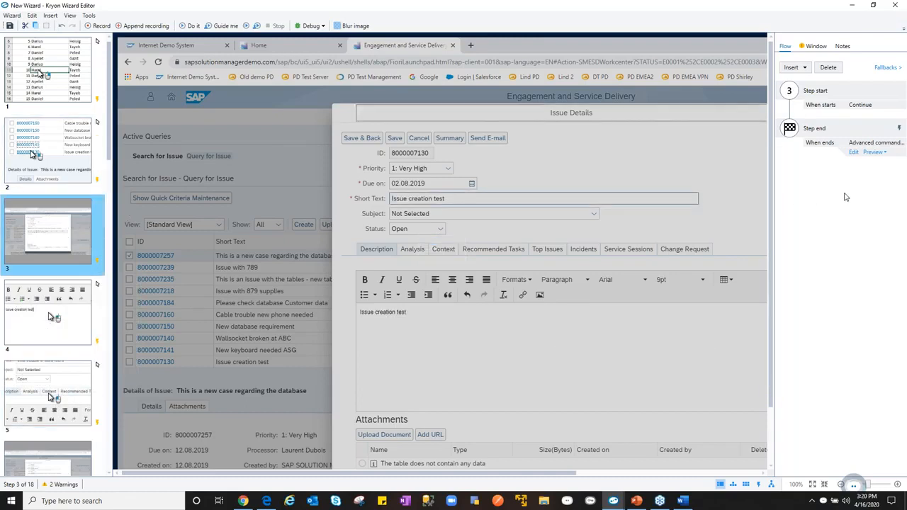
pyautogui.click(877, 153)
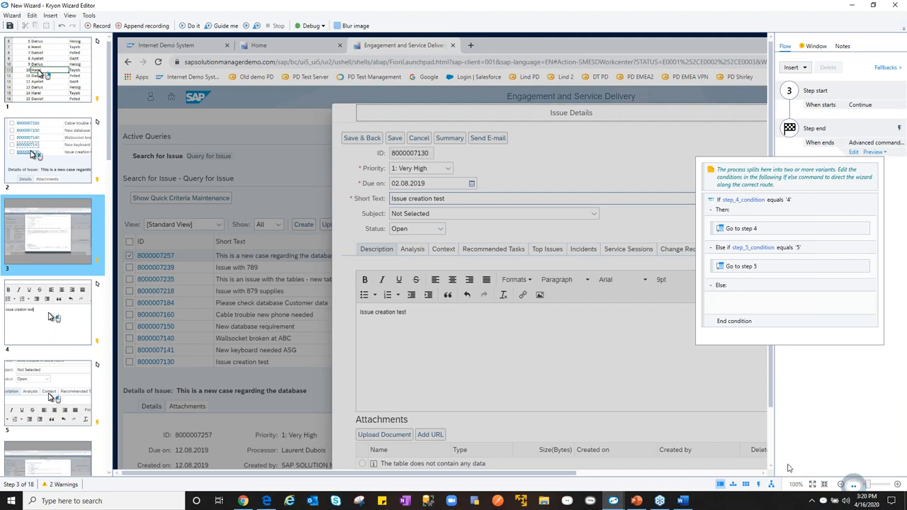
# - Show the wizard's advanced commands and browse the command library from Variable through Email and External Programs
pyautogui.click(759, 486)
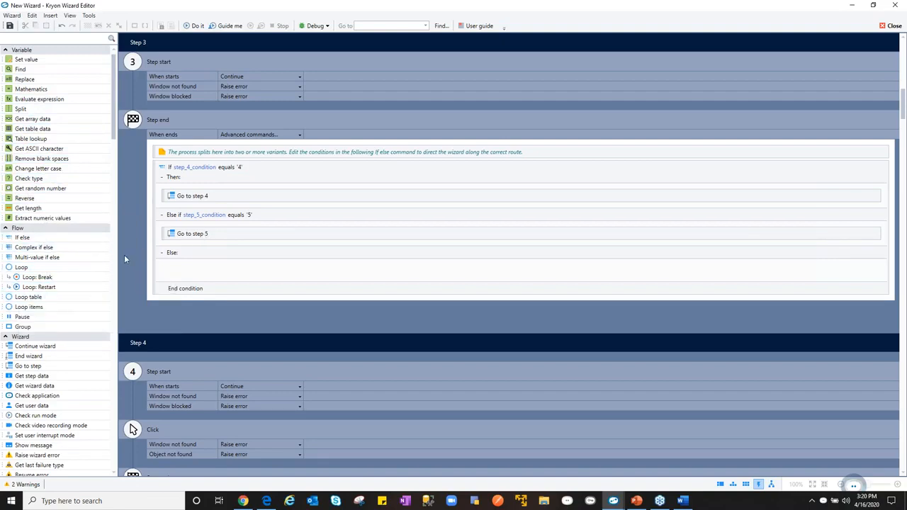
pyautogui.scroll(-7, 91, 314)
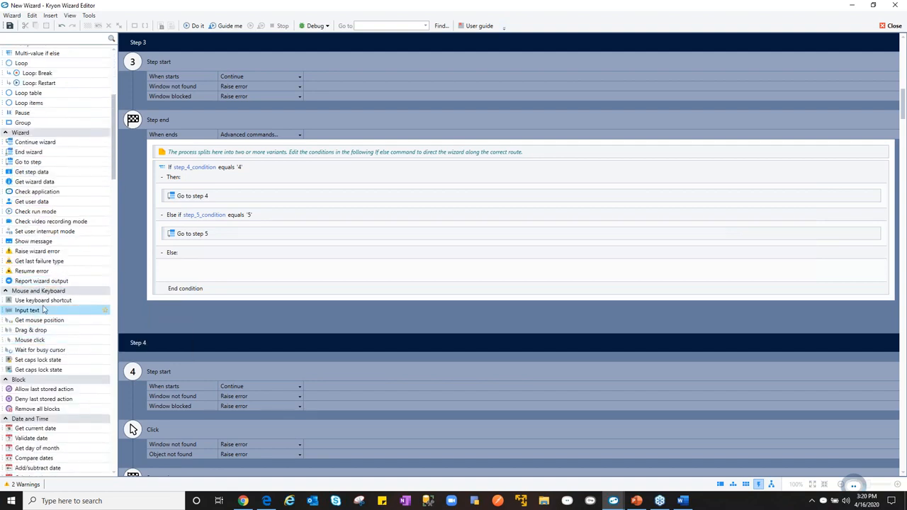
pyautogui.scroll(-7, 84, 335)
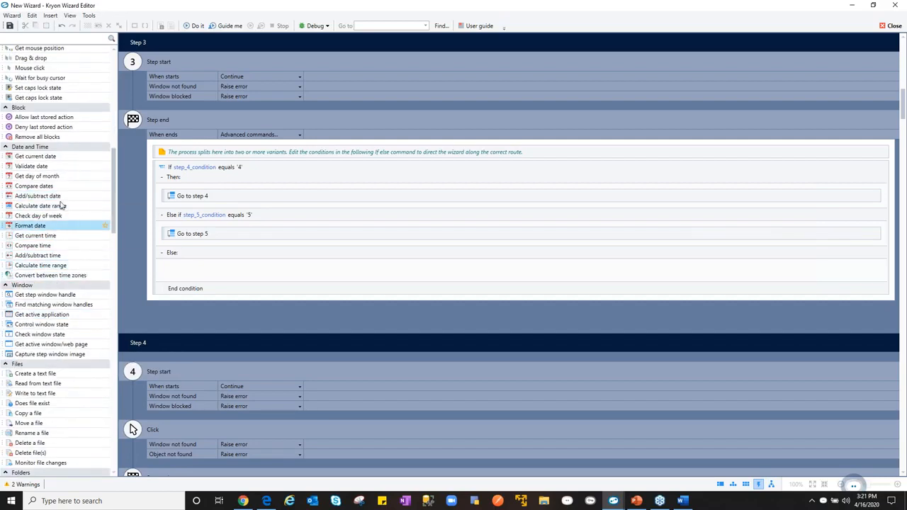
pyautogui.scroll(-3, 63, 360)
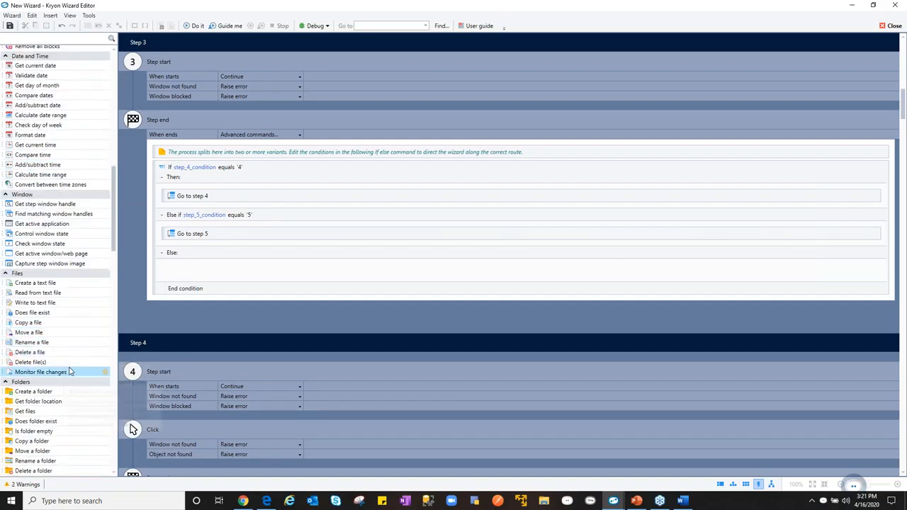
pyautogui.scroll(-8, 29, 362)
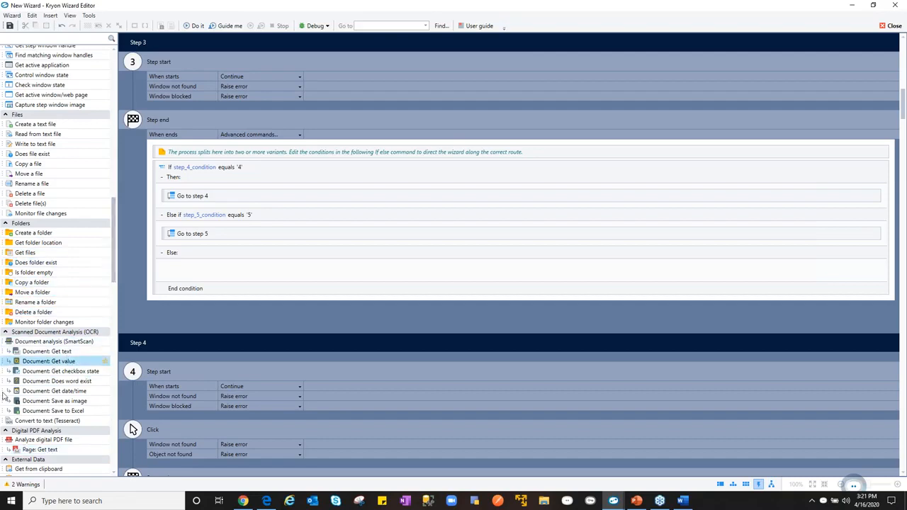
pyautogui.scroll(-2, 71, 406)
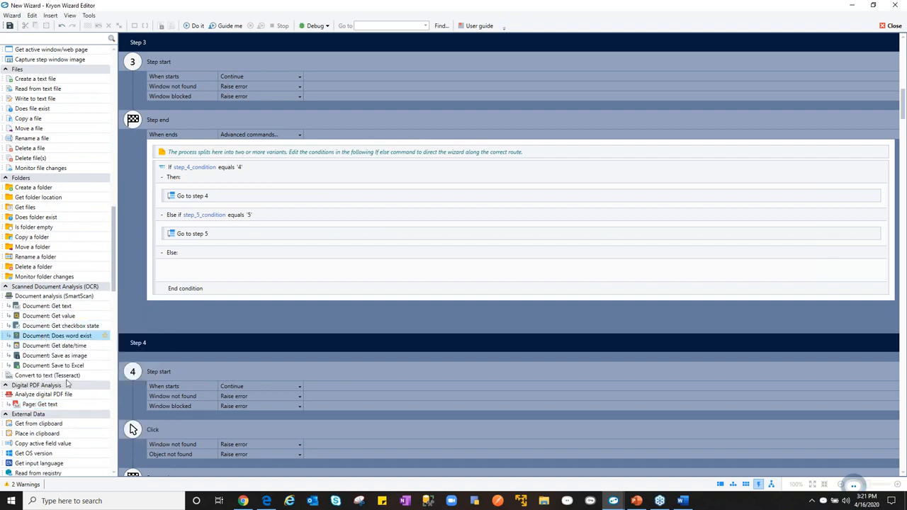
pyautogui.scroll(-5, 68, 382)
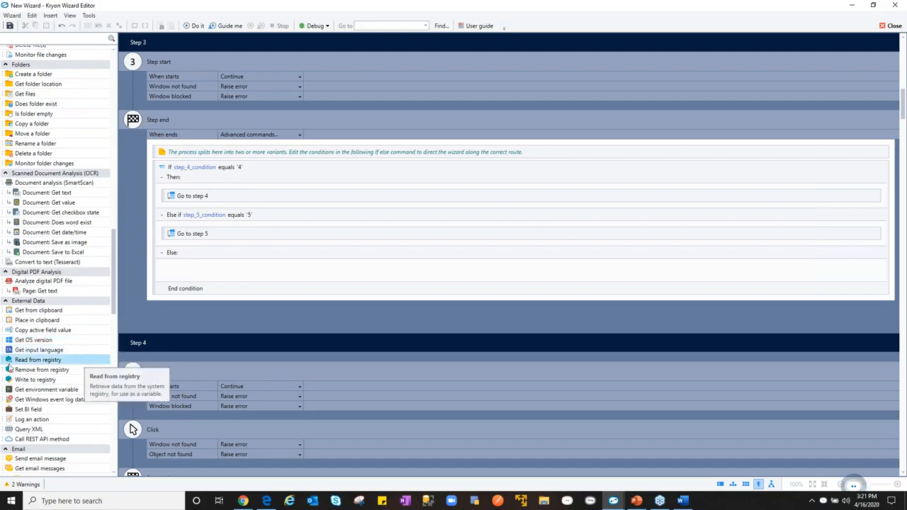
pyautogui.scroll(-6, 85, 388)
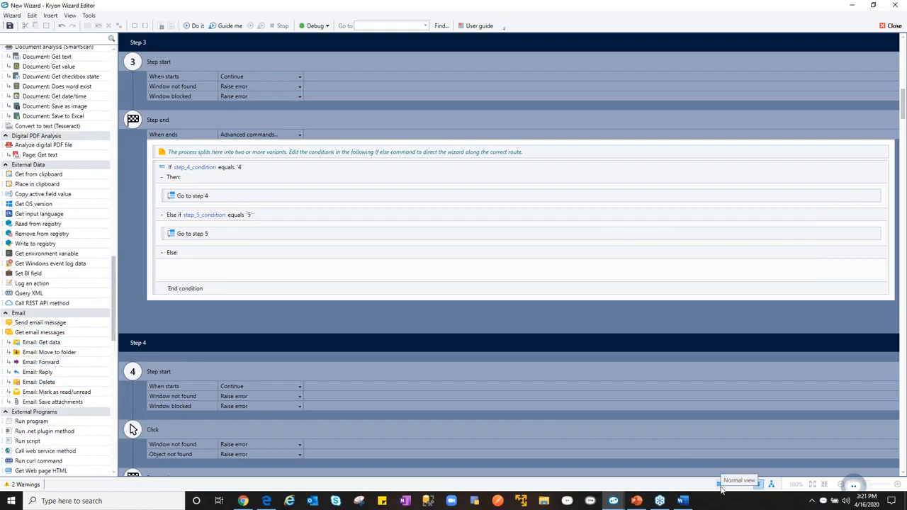
# - Display the wizard as a diagram, enlarge it to 94%, and examine the flow around steps 1 to 5
pyautogui.click(720, 485)
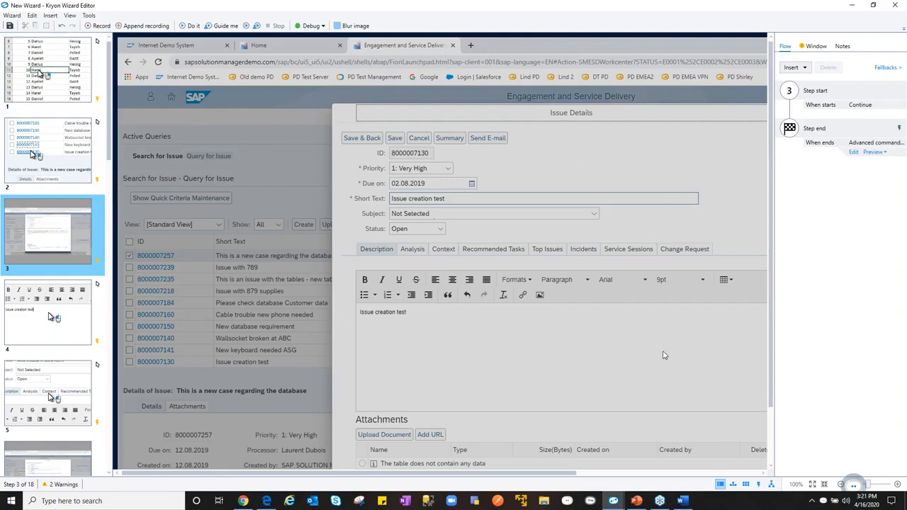
pyautogui.click(733, 484)
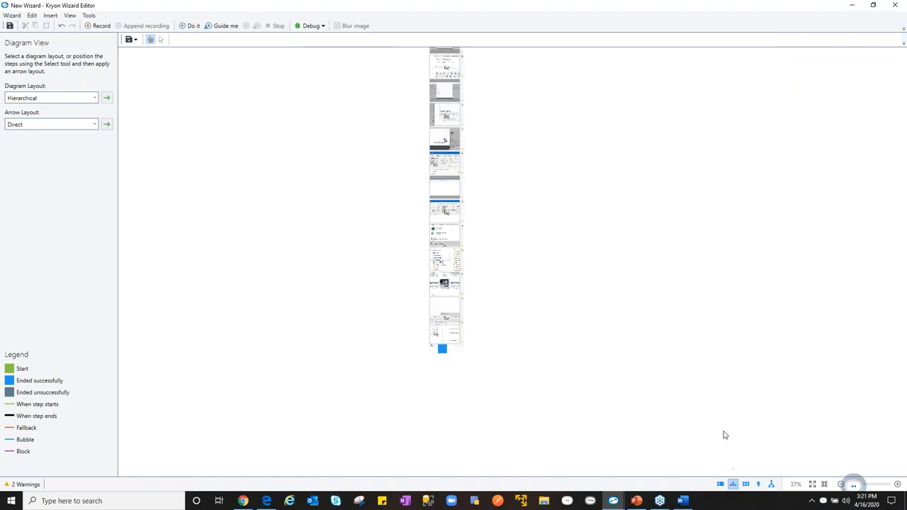
pyautogui.click(898, 485)
pyautogui.click(898, 485)
pyautogui.click(897, 485)
pyautogui.click(898, 485)
pyautogui.click(898, 485)
pyautogui.click(898, 484)
pyautogui.click(898, 485)
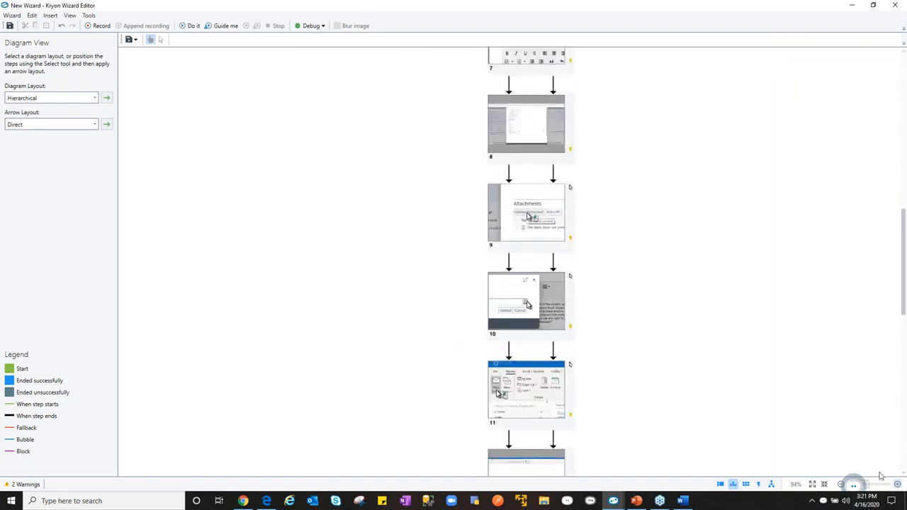
pyautogui.scroll(4, 531, 263)
pyautogui.scroll(3, 537, 342)
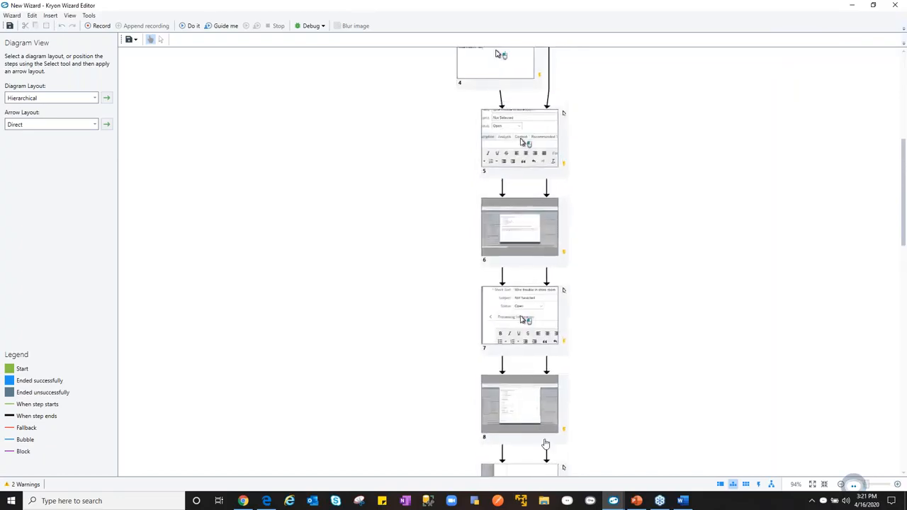
pyautogui.scroll(5, 519, 135)
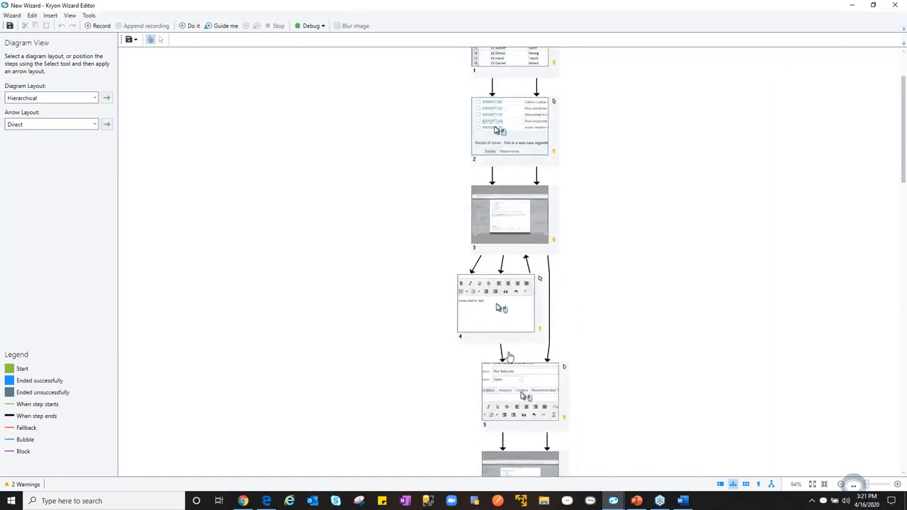
# - Enlarge the wizard diagram to 134% and examine the flow from Start through step 5
pyautogui.scroll(2, 515, 88)
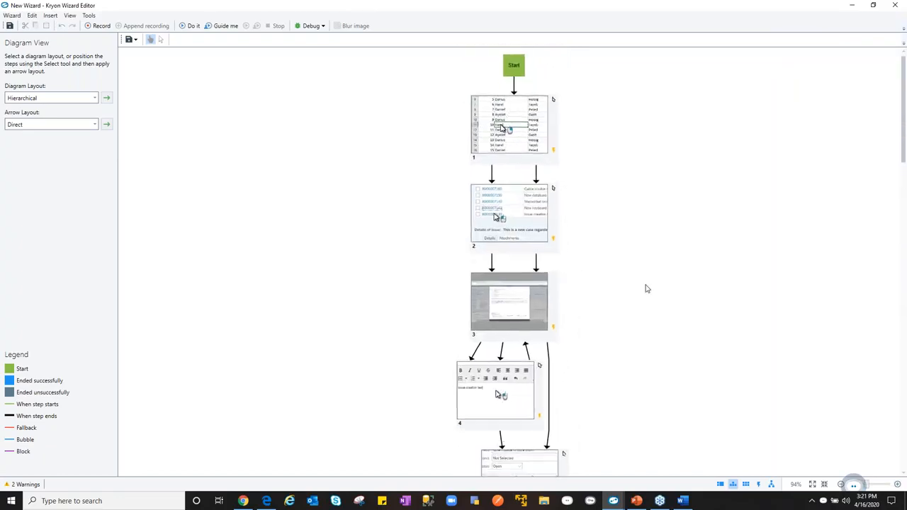
pyautogui.click(897, 484)
pyautogui.click(898, 484)
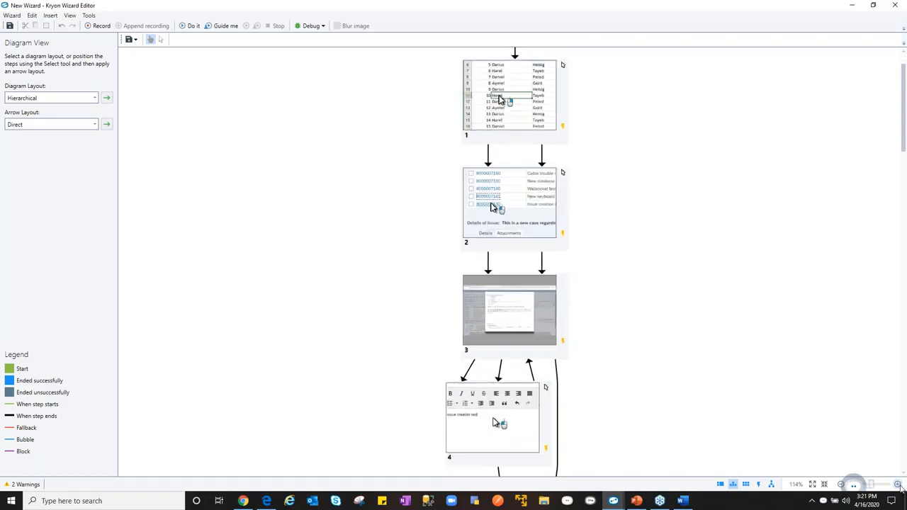
pyautogui.click(897, 485)
pyautogui.click(897, 485)
pyautogui.scroll(3, 537, 179)
pyautogui.scroll(-1, 531, 213)
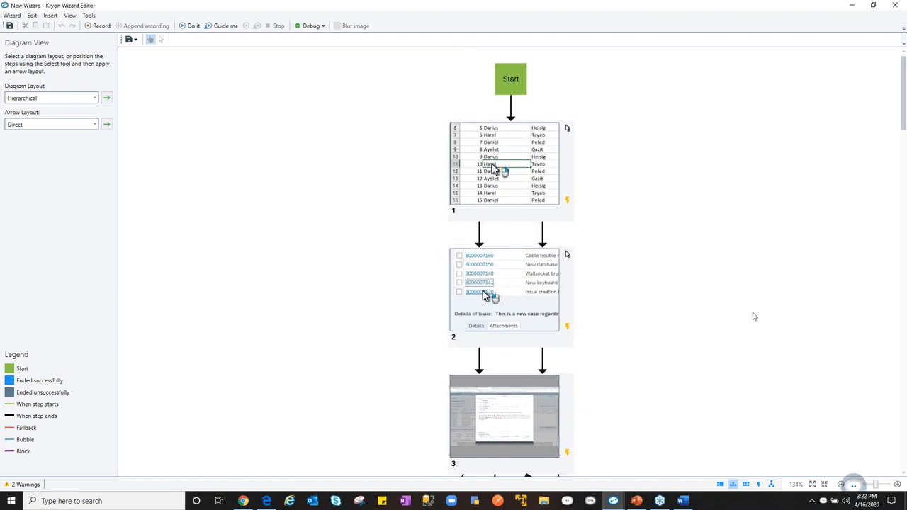
pyautogui.scroll(-10, 524, 263)
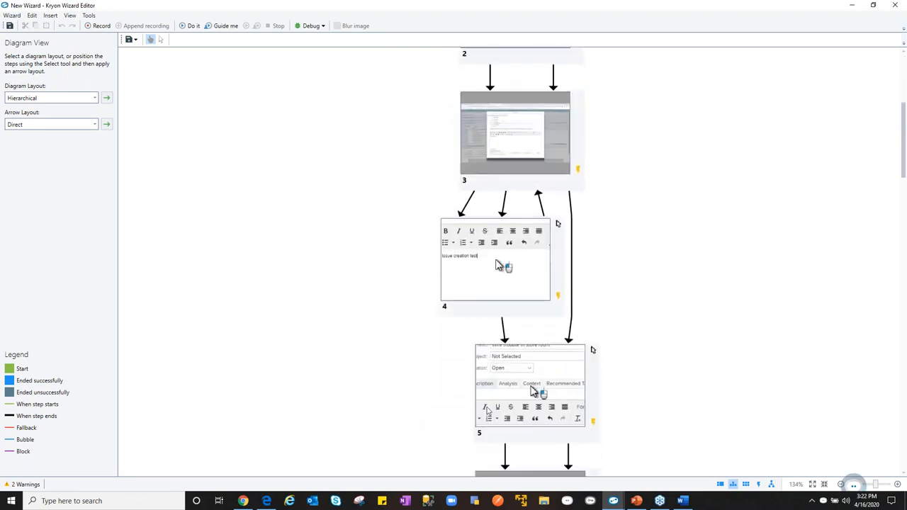
# - Show the file formats available for saving the diagram, and switch to the Kryon architecture slide in PowerPoint
pyautogui.click(137, 40)
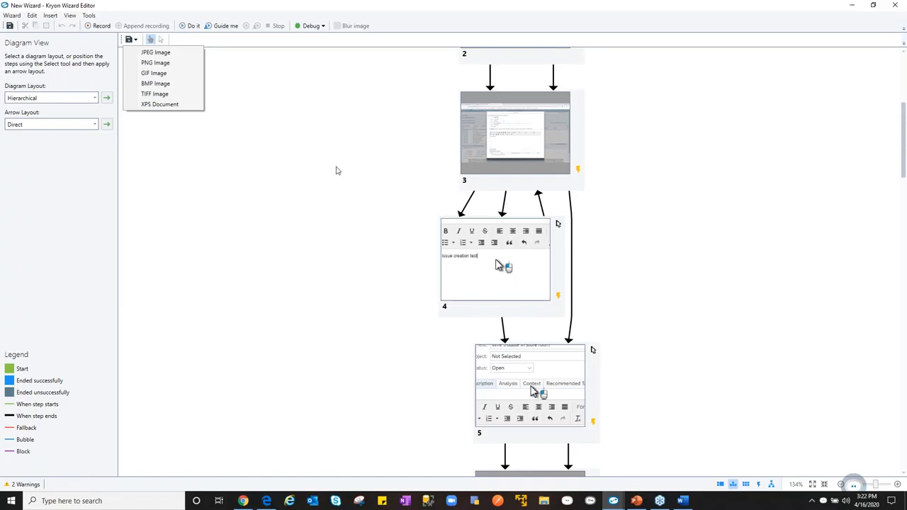
pyautogui.click(636, 502)
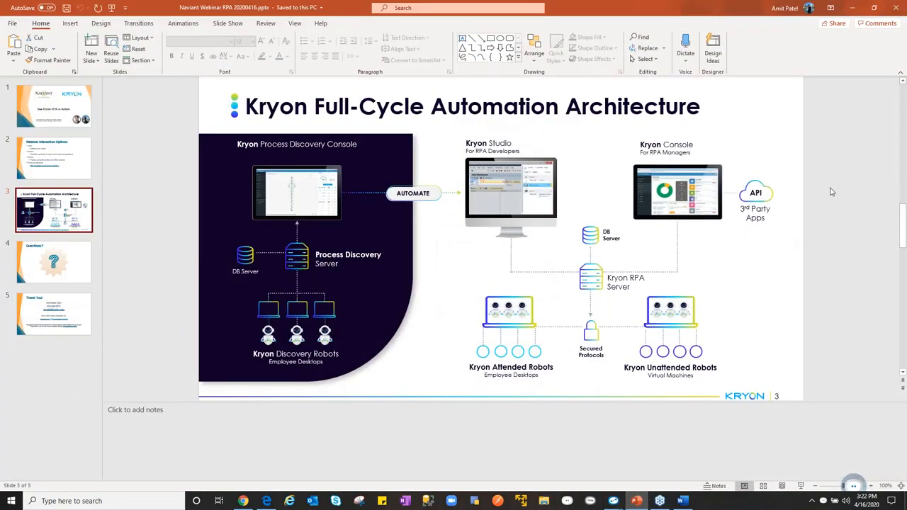
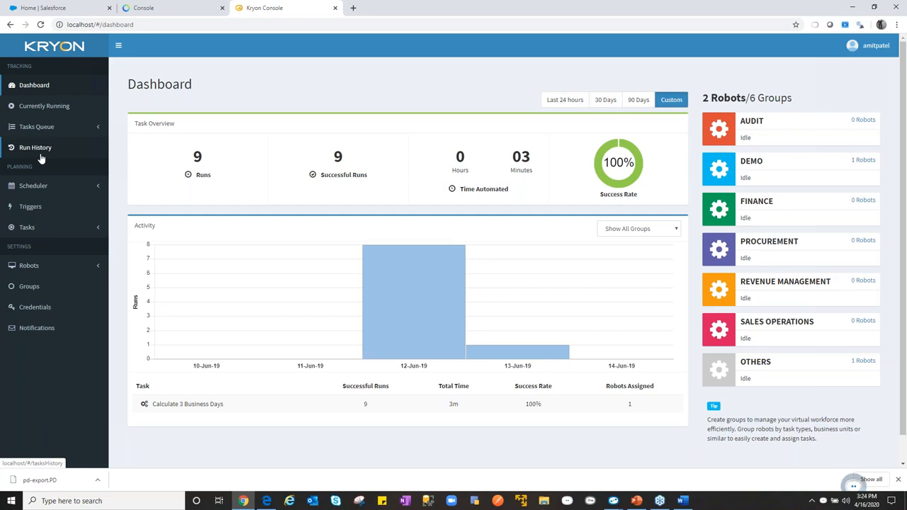
# - Start a new trigger and examine the Email trigger's server and filter settings, returning to the choice of trigger types
pyautogui.click(30, 207)
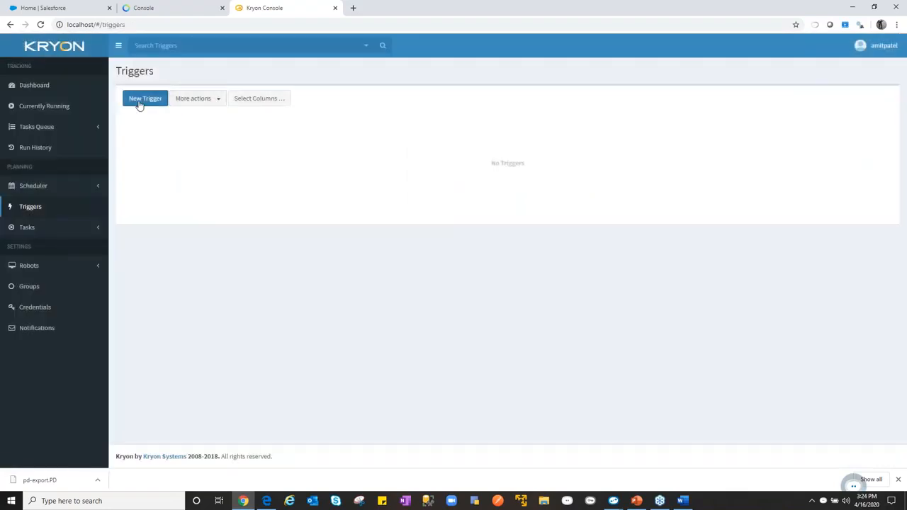
pyautogui.click(140, 103)
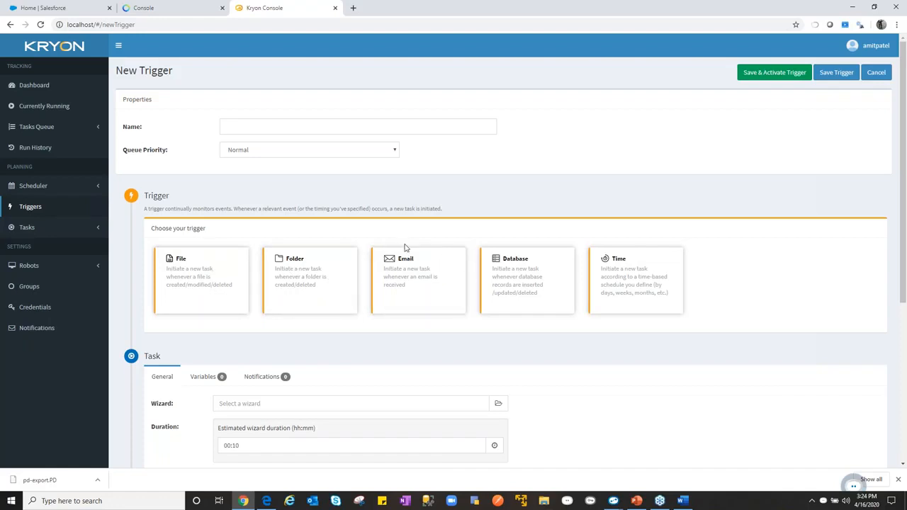
pyautogui.click(435, 304)
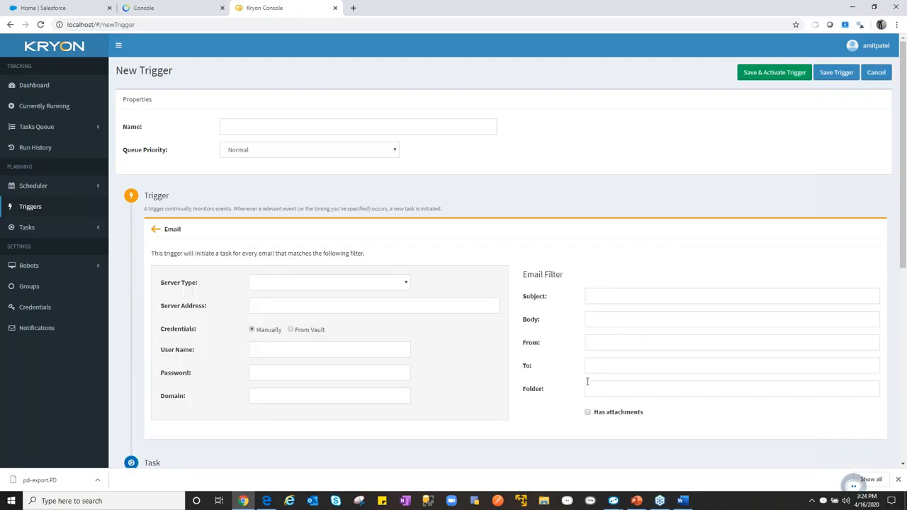
pyautogui.click(156, 229)
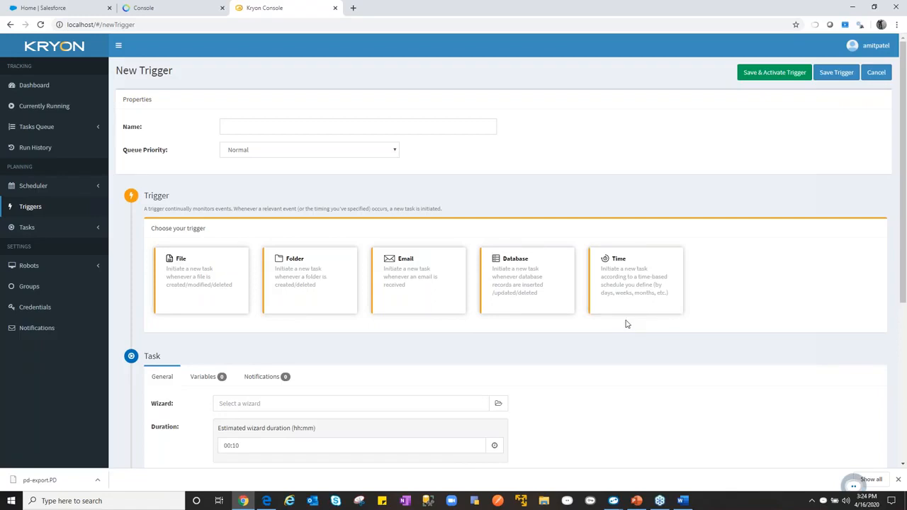
# - Examine the new trigger's task notification settings, from Task Created to Wizard Error, and review the available trigger types
pyautogui.scroll(-1, 600, 333)
pyautogui.click(282, 331)
pyautogui.scroll(-3, 311, 324)
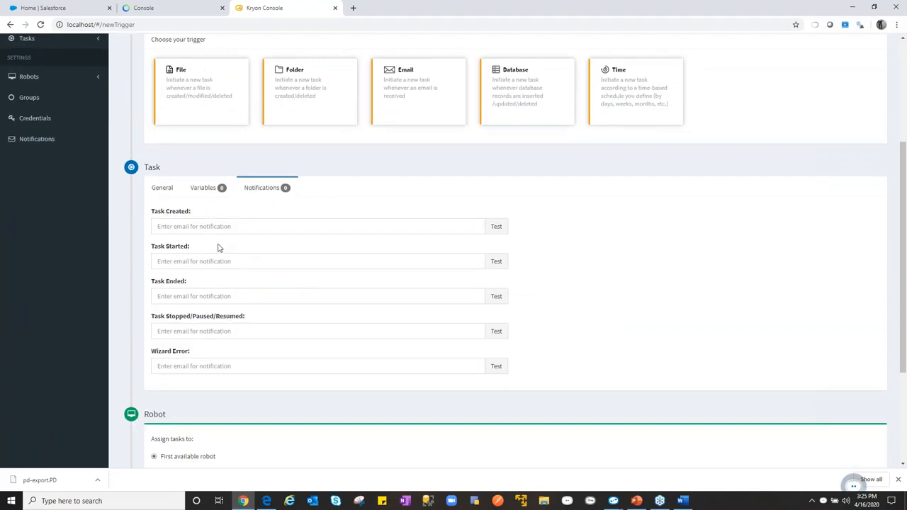
pyautogui.scroll(1, 218, 248)
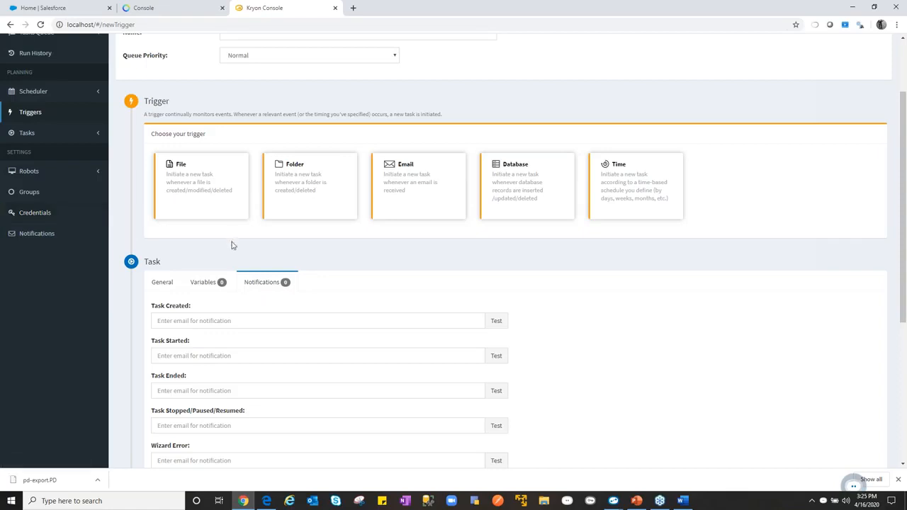
pyautogui.scroll(2, 240, 249)
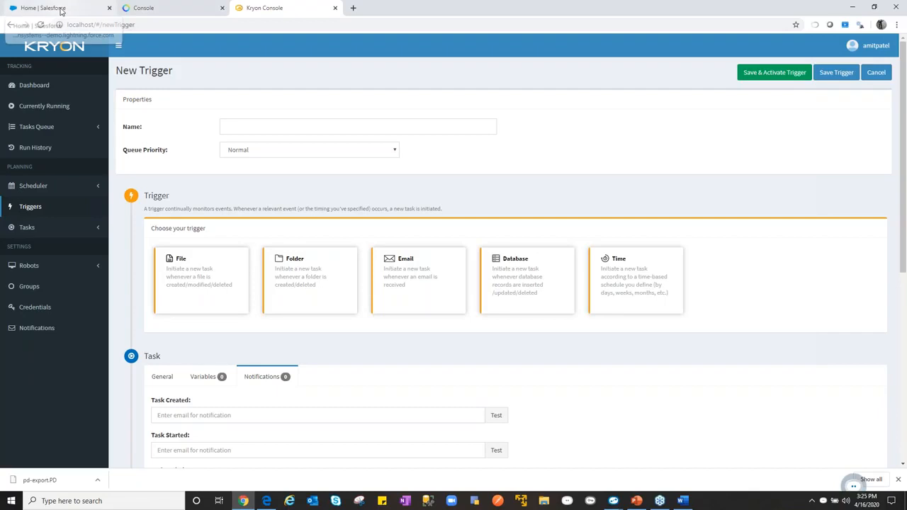
# - Show the Kryon Full-Cycle Automation Architecture slide in PowerPoint briefly, and switch to the Salesforce home page in Chrome
pyautogui.click(638, 501)
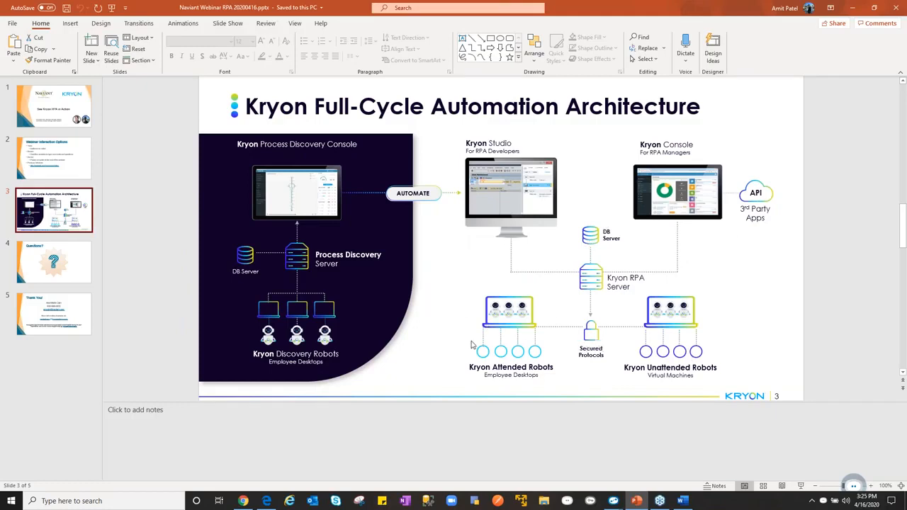
pyautogui.click(854, 7)
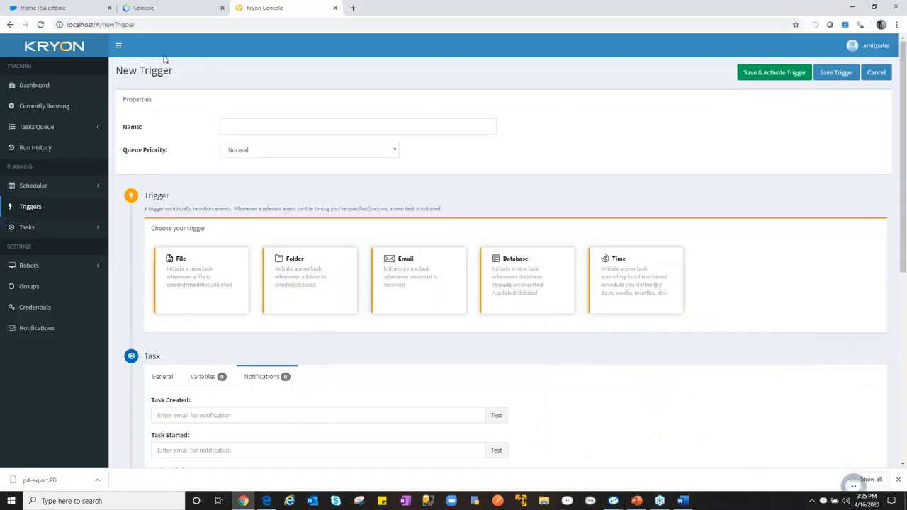
pyautogui.click(70, 9)
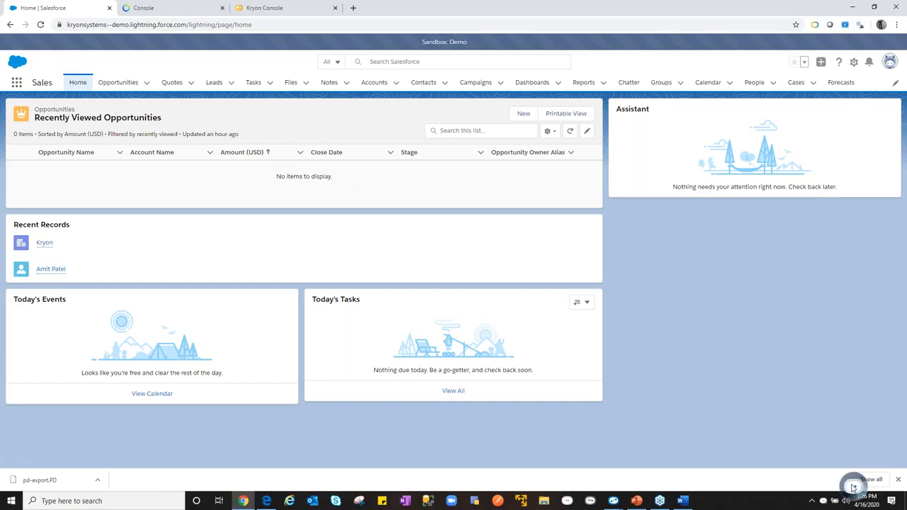
# - Open Kryon Assistant on the Salesforce home page and run SF - Create a New Opportunity (Chrome) in Guide Me mode
pyautogui.click(854, 487)
pyautogui.moveTo(851, 469); pyautogui.dragTo(694, 313)
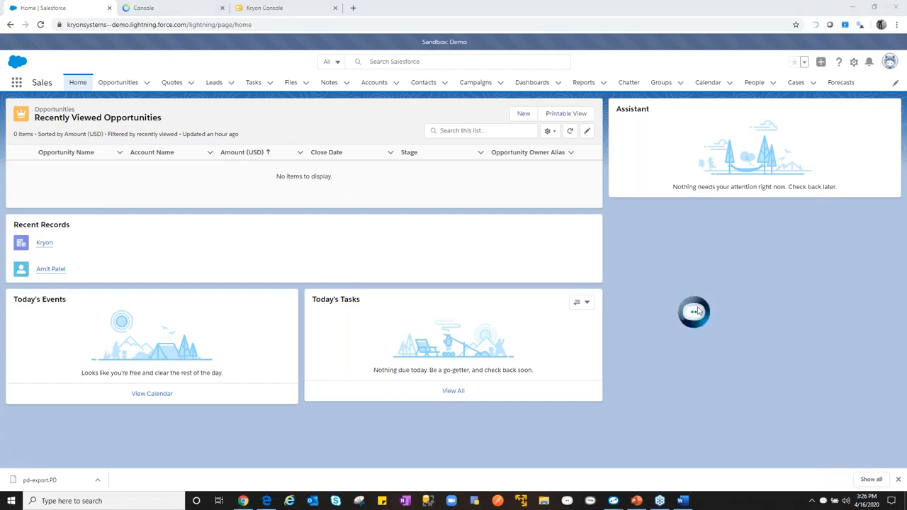
pyautogui.click(698, 315)
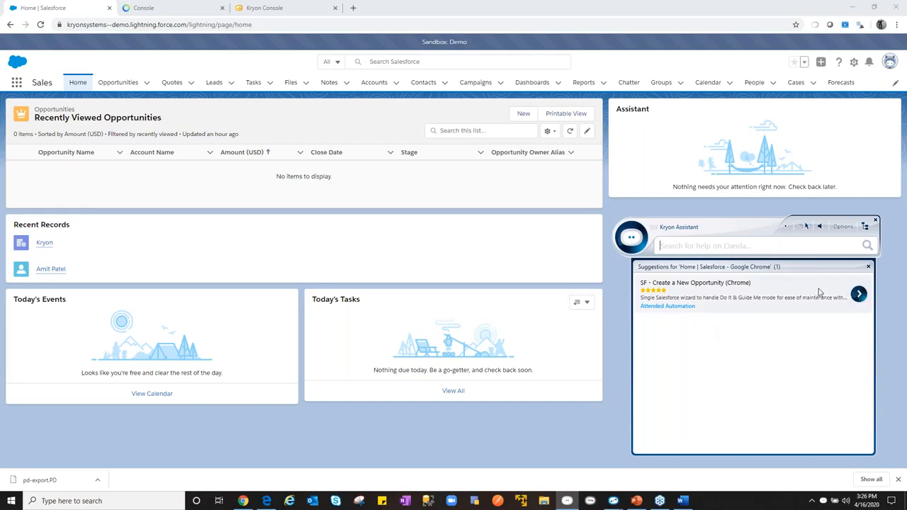
pyautogui.click(859, 296)
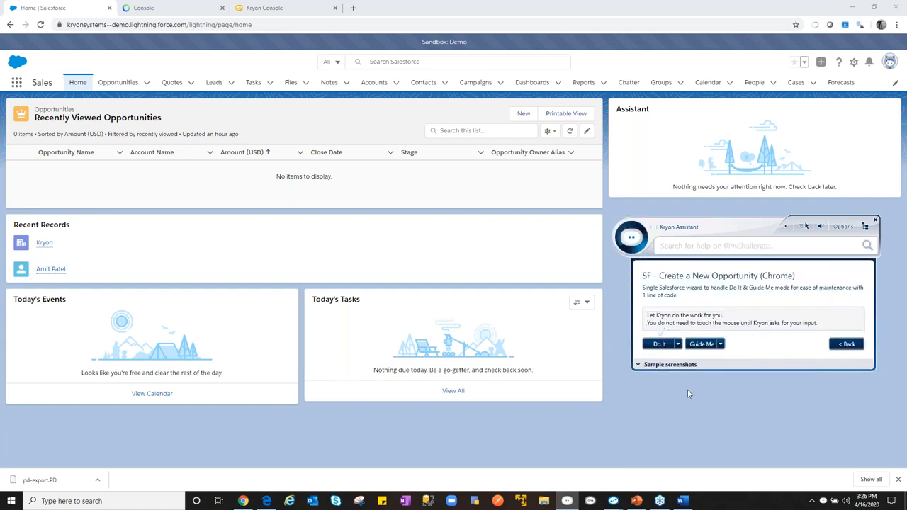
pyautogui.click(702, 344)
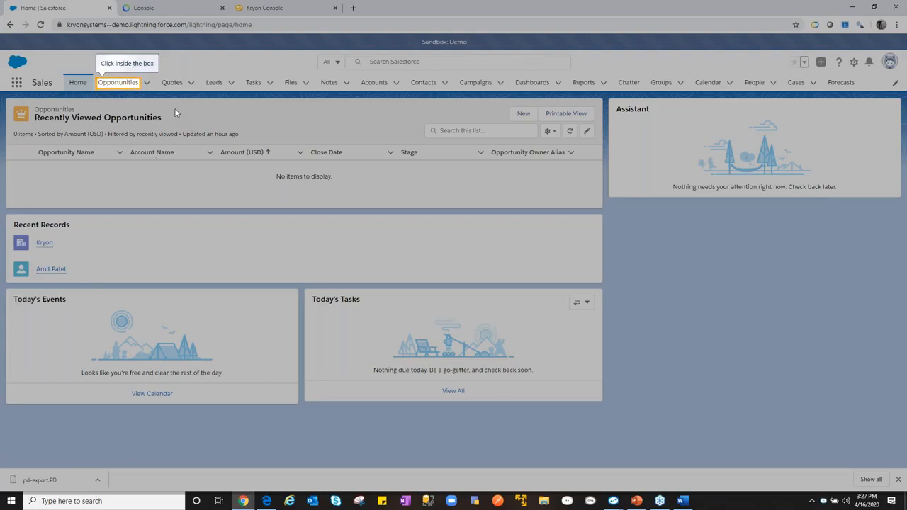
# - Follow the guide to create a new opportunity from the Opportunities list and name it PD
pyautogui.click(116, 85)
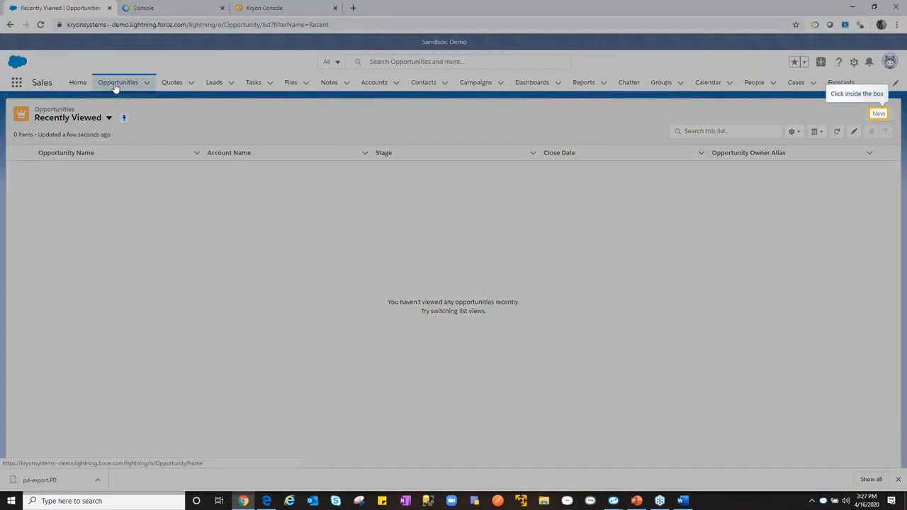
pyautogui.click(878, 113)
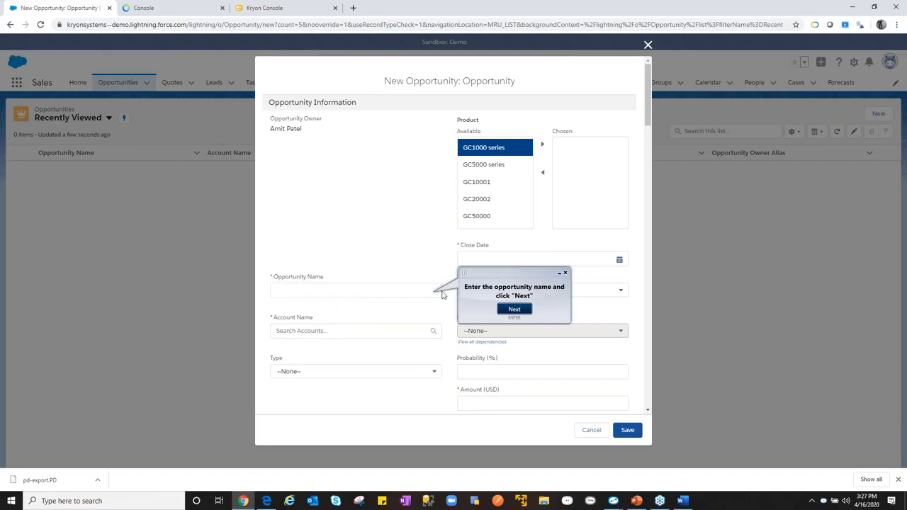
pyautogui.click(340, 287)
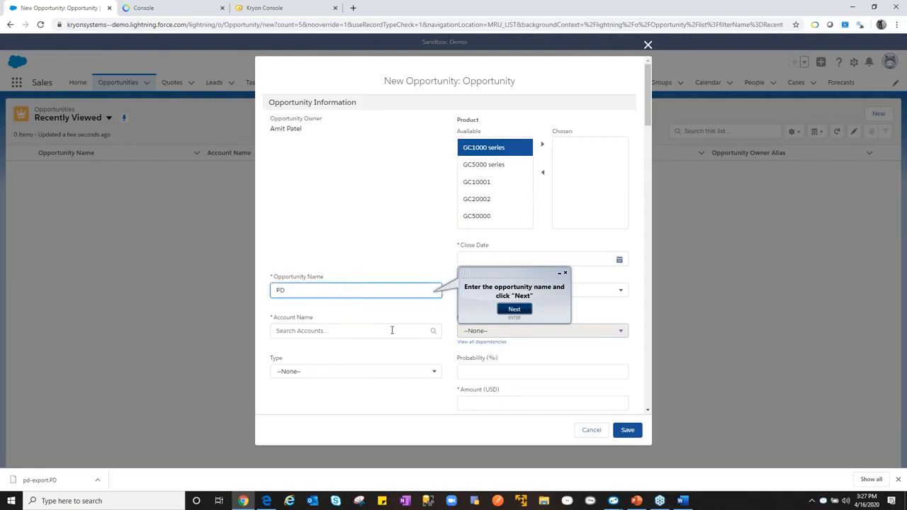
pyautogui.click(514, 309)
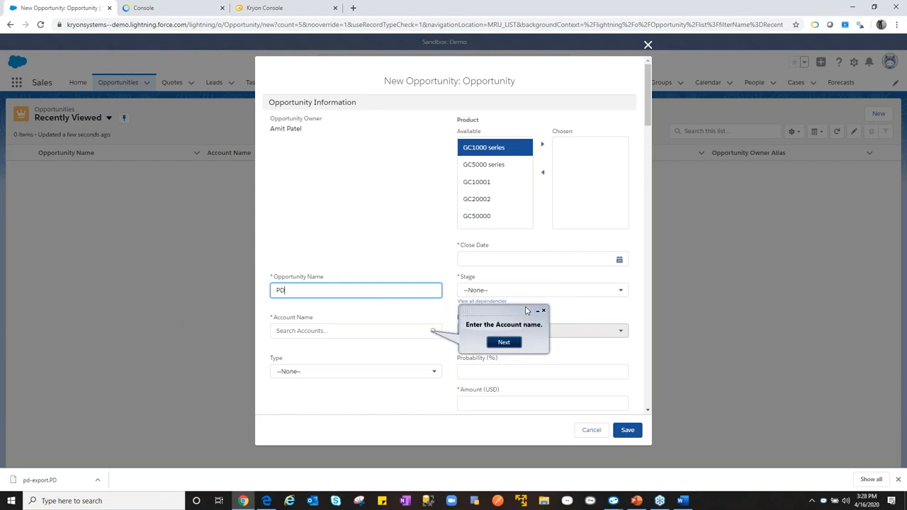
# - Set the opportunity's account name to Kryon and continue the guide
pyautogui.click(316, 331)
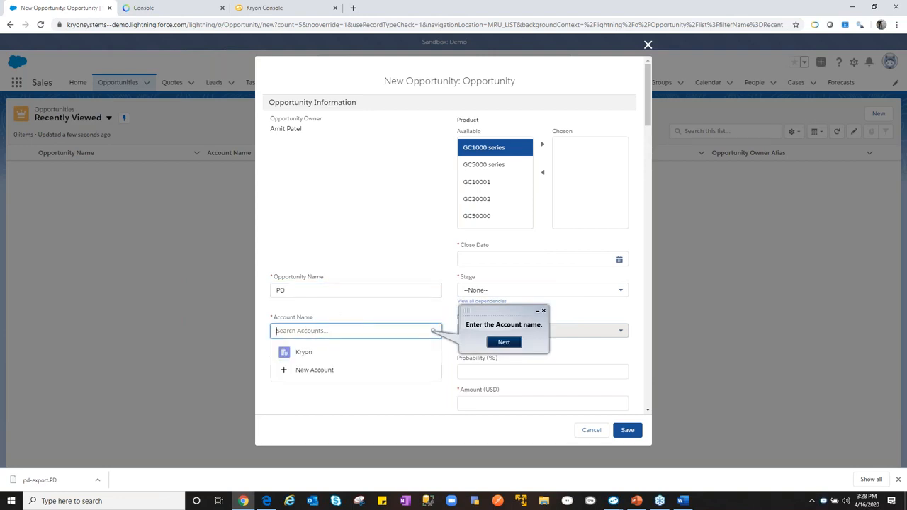
pyautogui.click(302, 353)
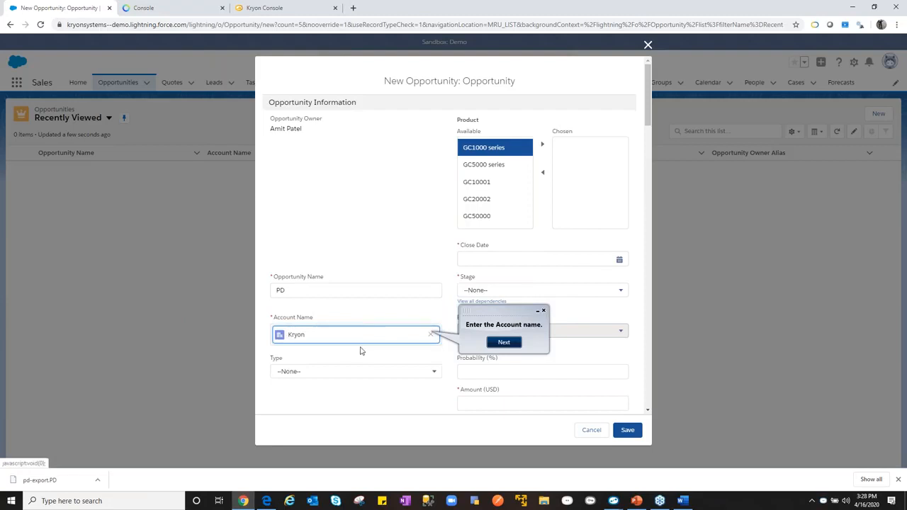
pyautogui.click(505, 342)
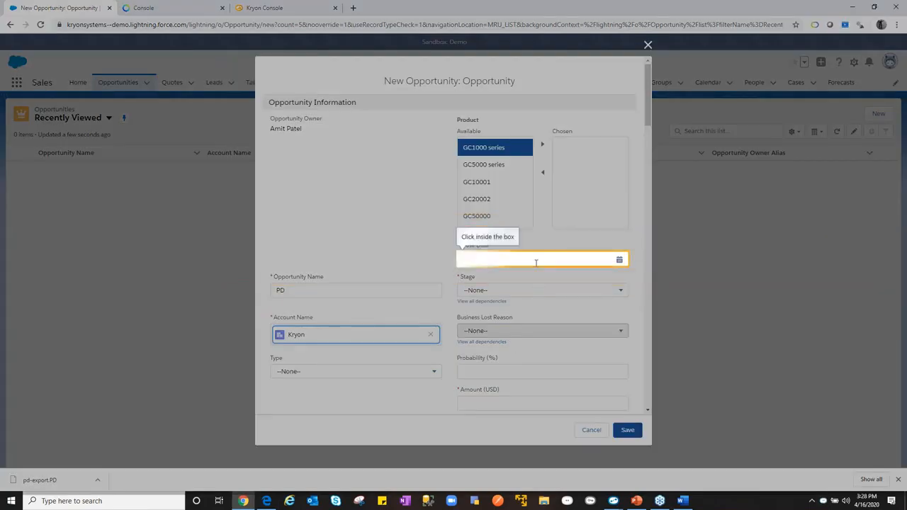
# - Set the opportunity's close date to 05/06/2020, look at the available stages, and advance the guide to the Stage field
pyautogui.click(536, 261)
pyautogui.write('05/06/2020')
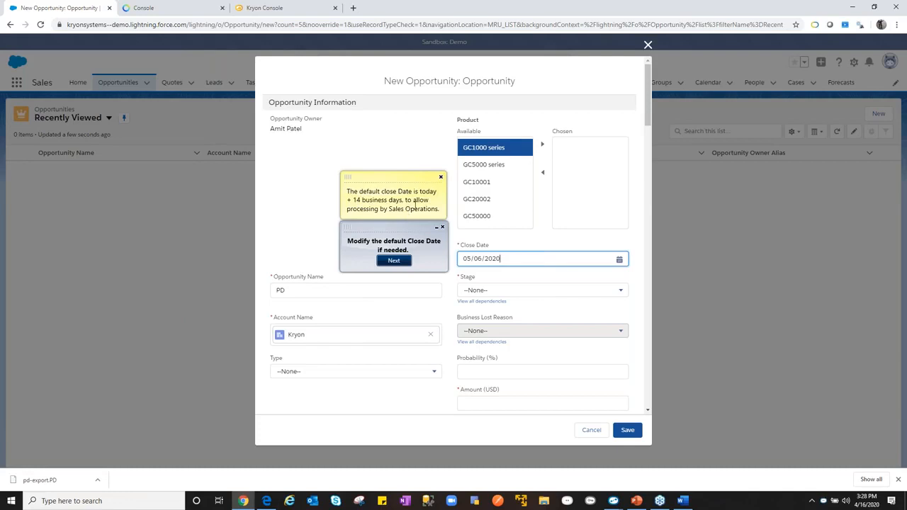
pyautogui.click(506, 291)
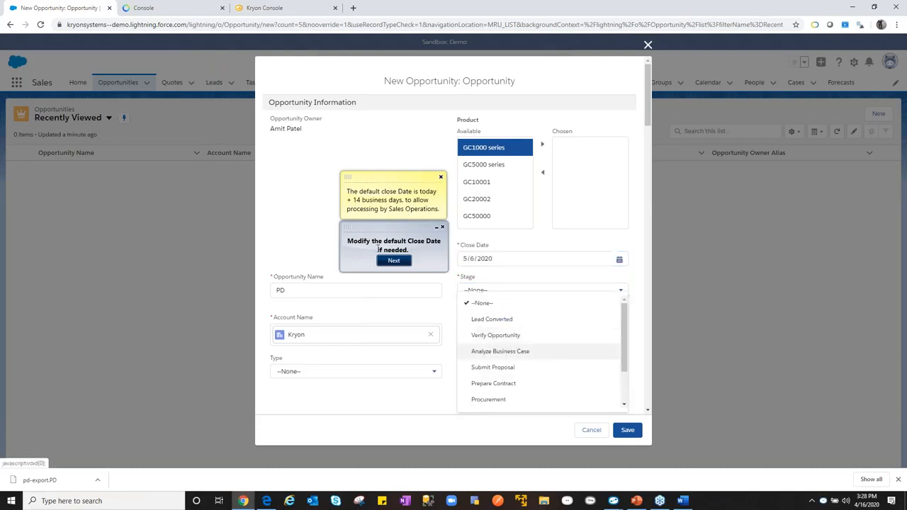
pyautogui.click(399, 261)
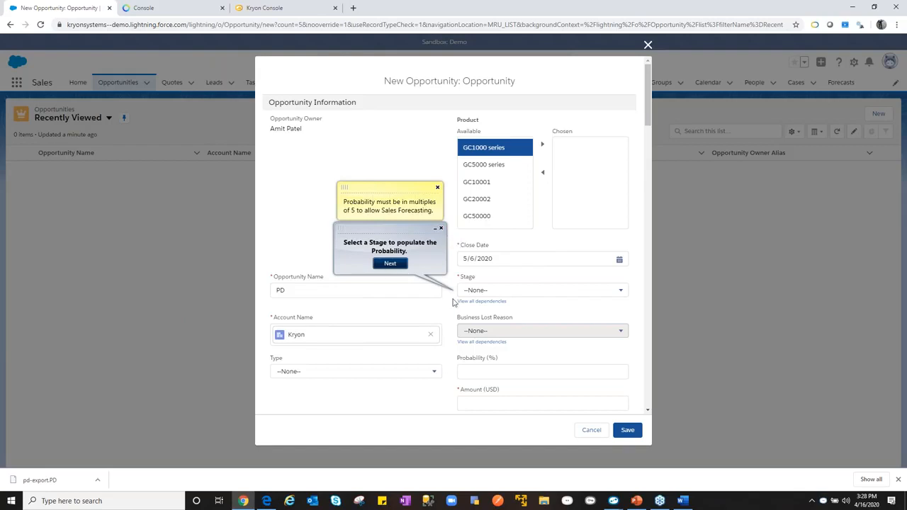
# - End the guided wizard and discard the unsaved opportunity, returning to the Salesforce home page
pyautogui.click(441, 230)
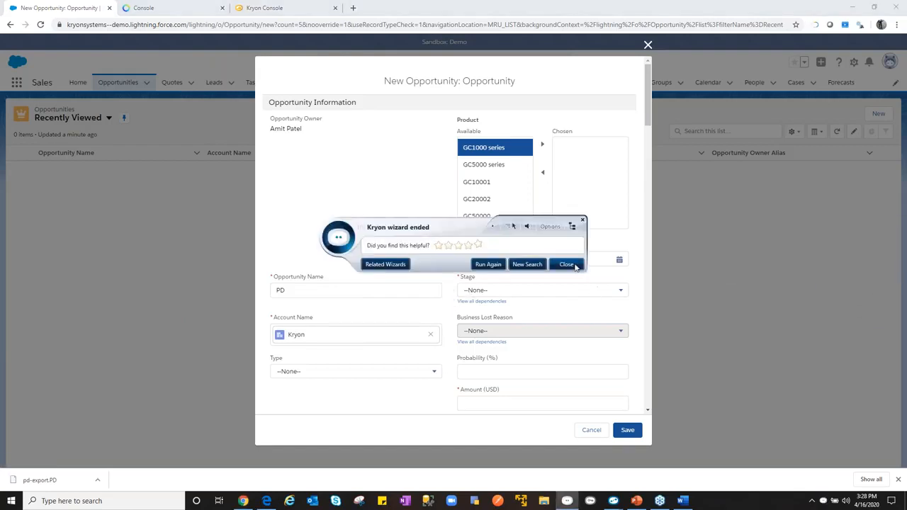
pyautogui.click(567, 264)
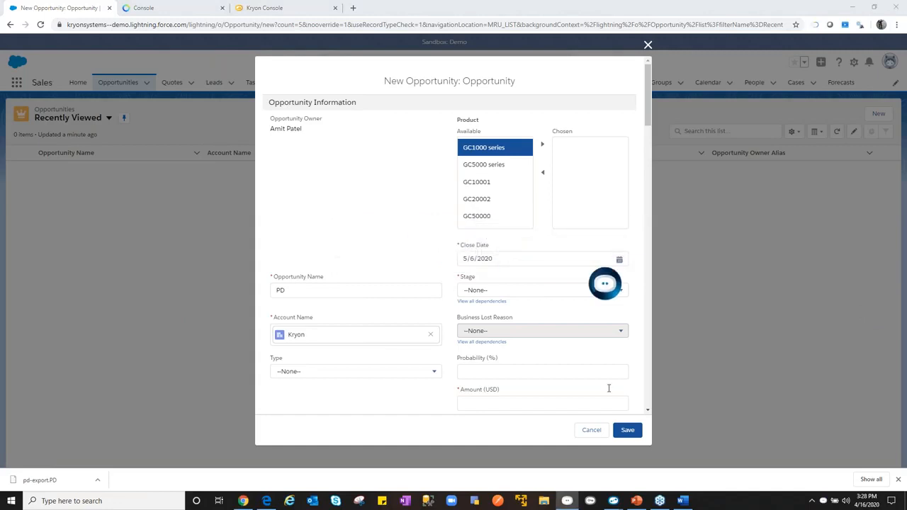
pyautogui.click(594, 431)
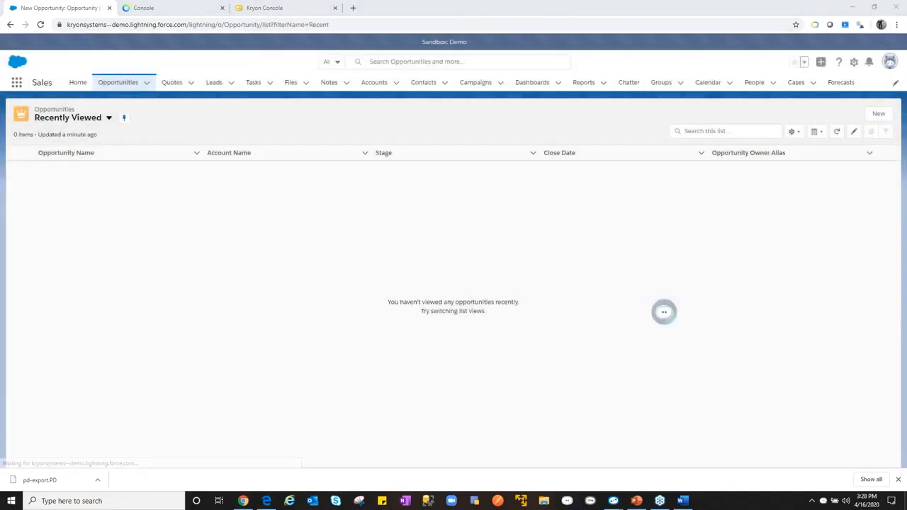
pyautogui.click(117, 87)
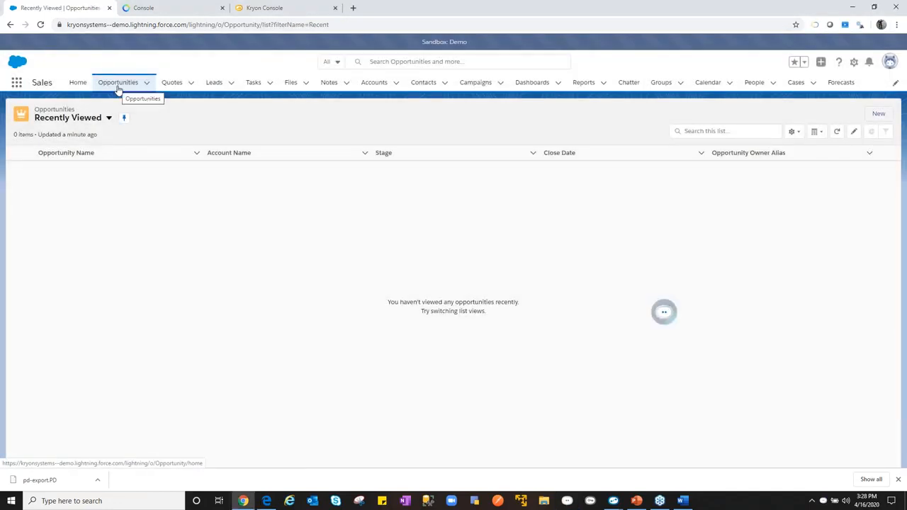
pyautogui.click(79, 86)
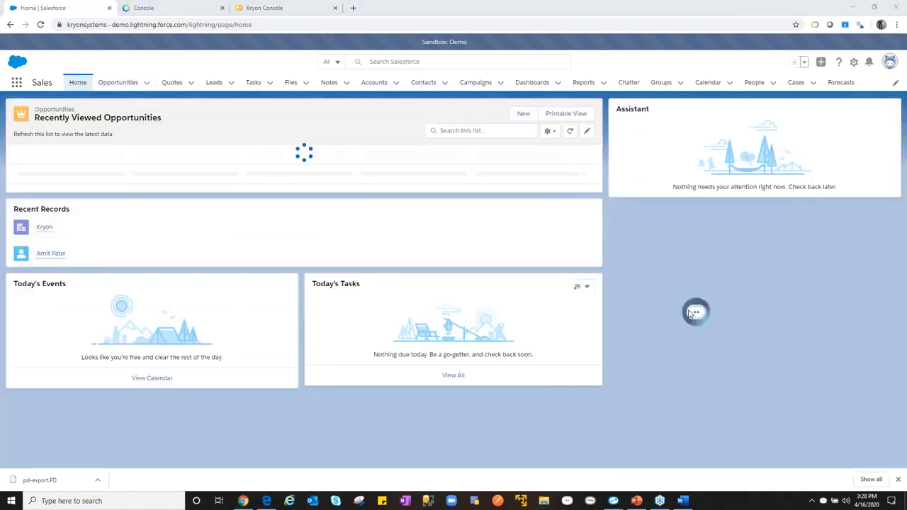
pyautogui.click(770, 395)
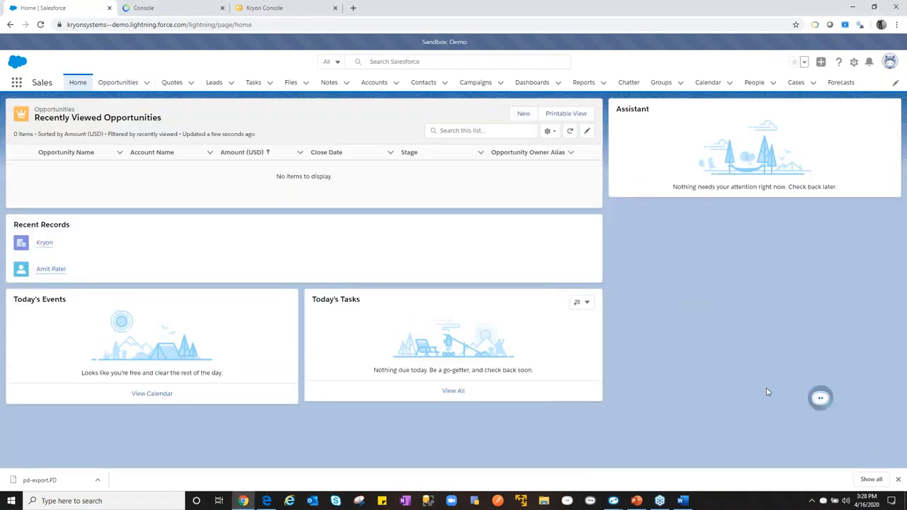
# - Open Kryon Assistant again and run SF - Create a New Opportunity (Chrome) in Do It mode up to the New Opportunity form
pyautogui.click(816, 402)
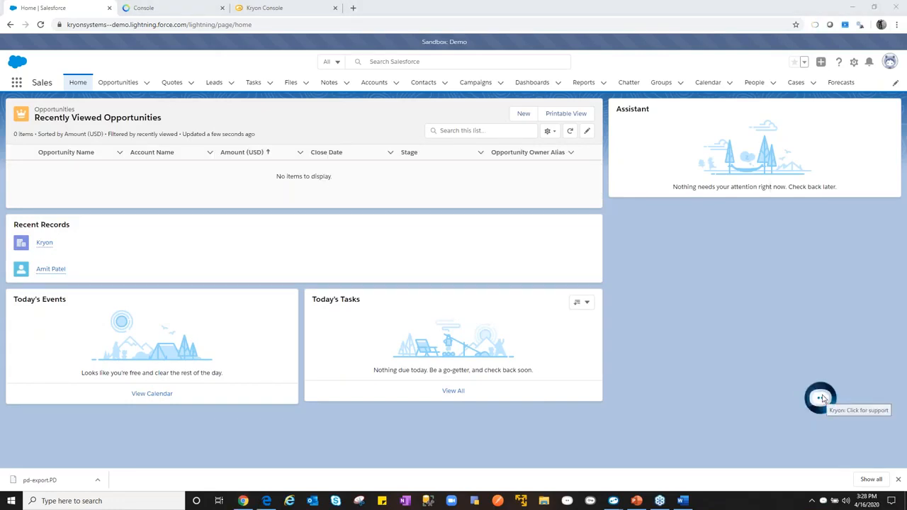
pyautogui.click(822, 399)
pyautogui.moveTo(489, 229); pyautogui.dragTo(735, 337)
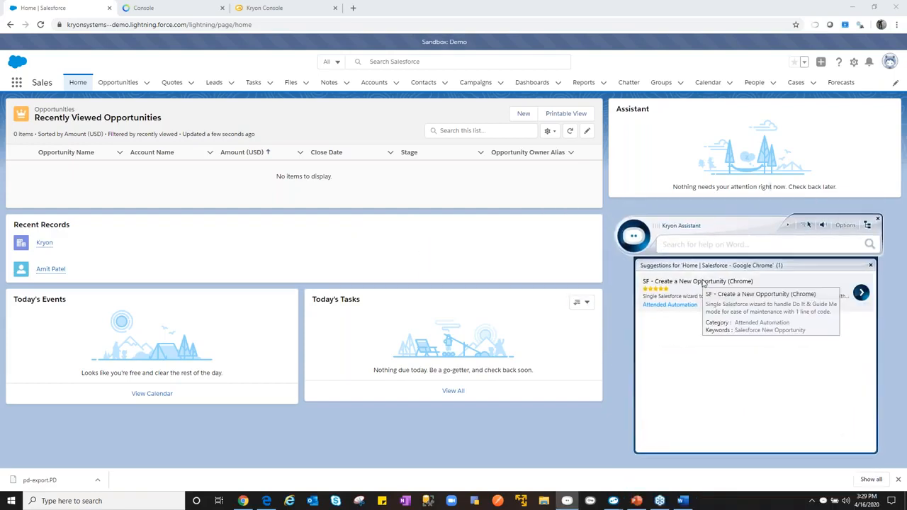
pyautogui.click(863, 293)
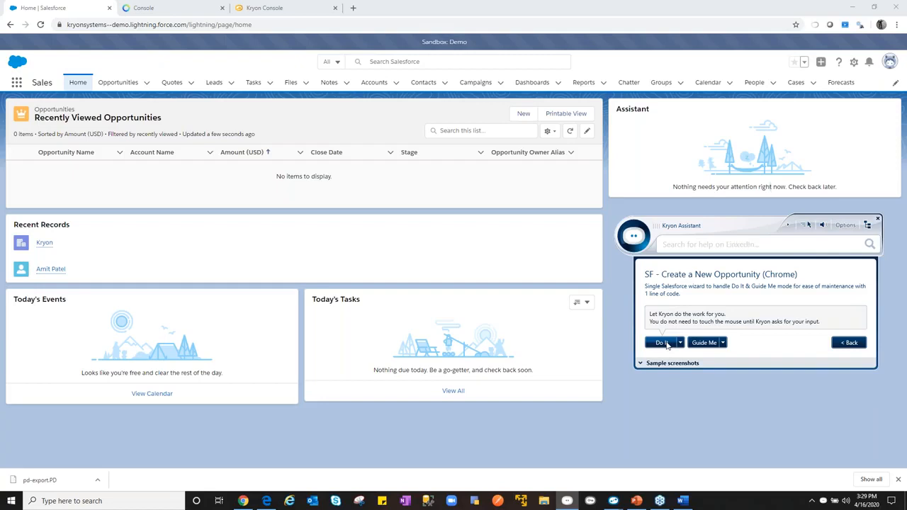
pyautogui.click(662, 343)
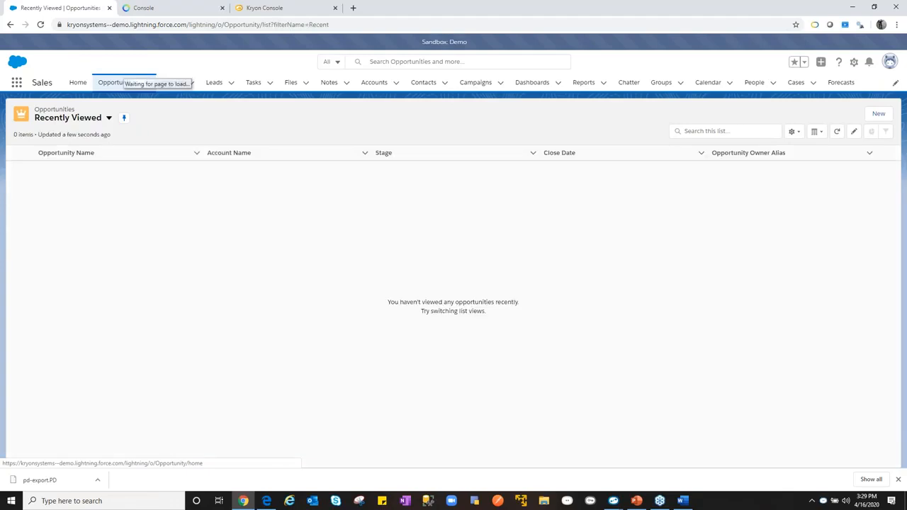
pyautogui.click(879, 115)
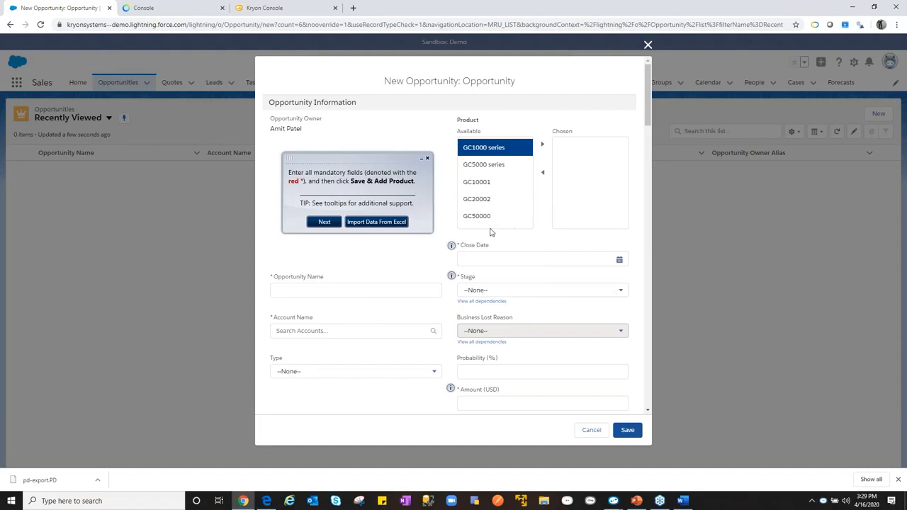
# - Fill the New Opportunity form through the wizard by importing its data from Excel
pyautogui.moveTo(453, 252)
pyautogui.moveTo(451, 389)
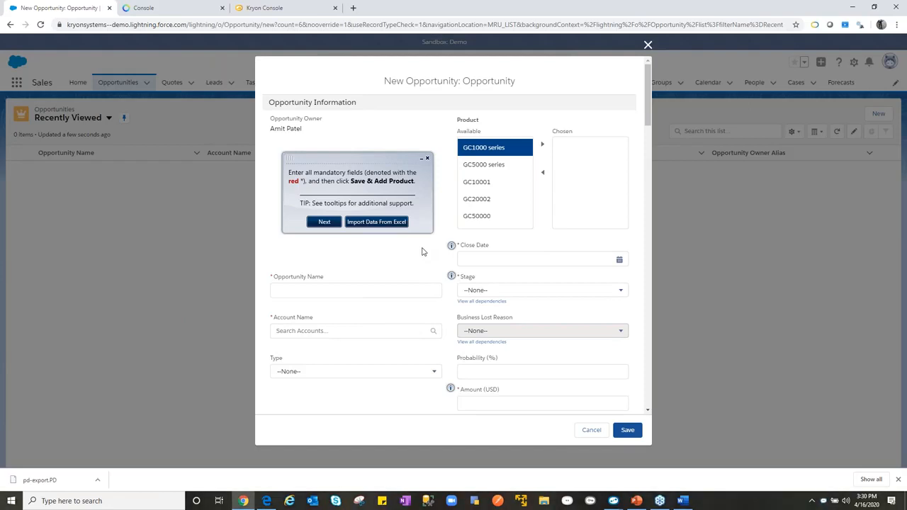
pyautogui.click(378, 222)
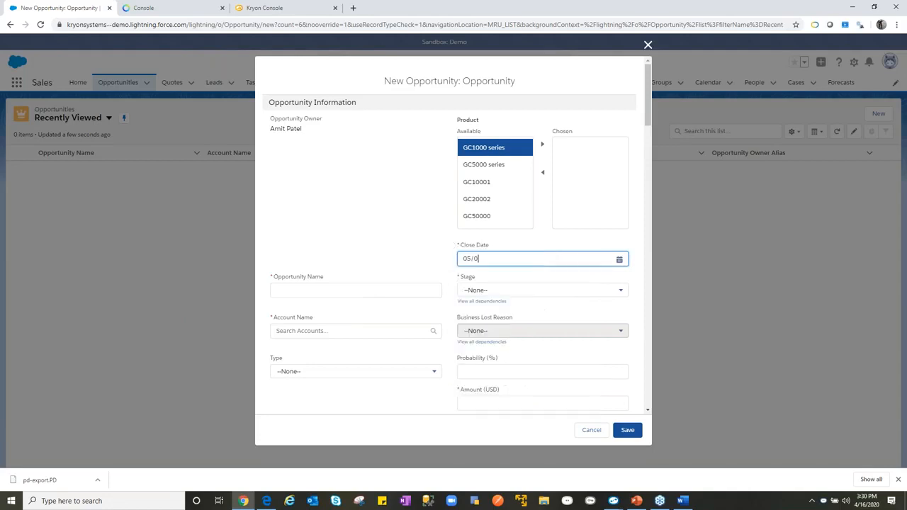
pyautogui.write('Process Discovery')
pyautogui.press('Tab')
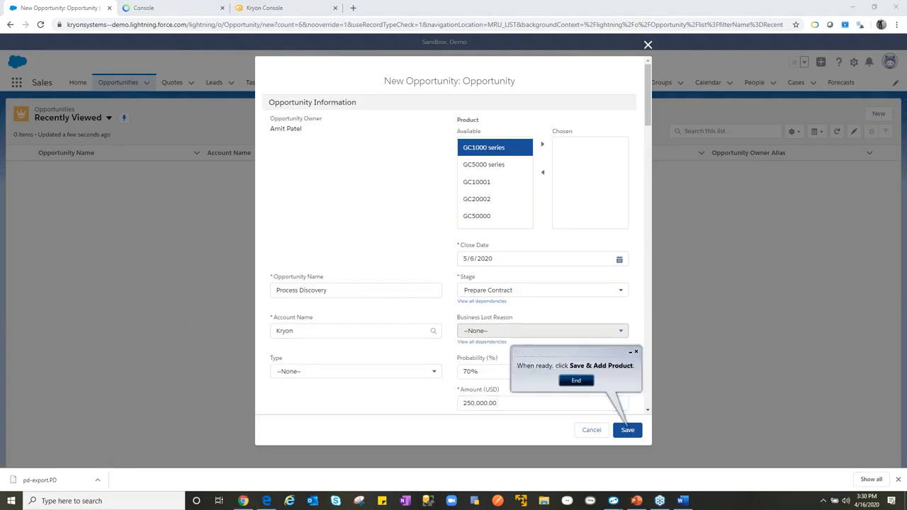
# - End the wizard, discard the unsaved opportunity, return to the Salesforce home page and dismiss the assistant
pyautogui.click(576, 381)
pyautogui.click(577, 427)
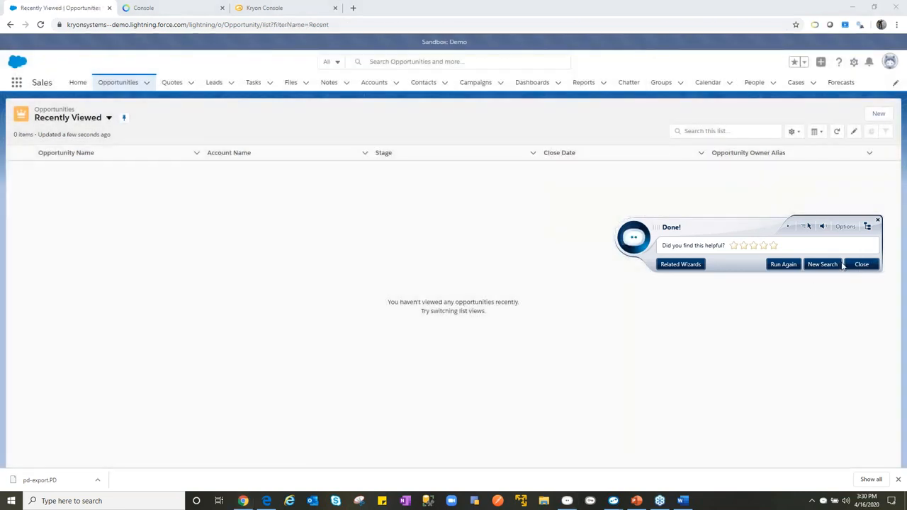
pyautogui.click(83, 85)
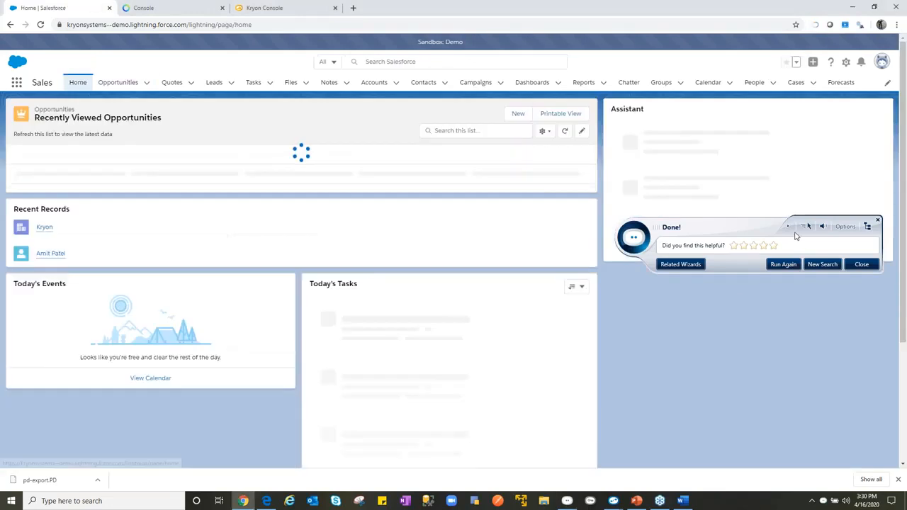
pyautogui.click(868, 377)
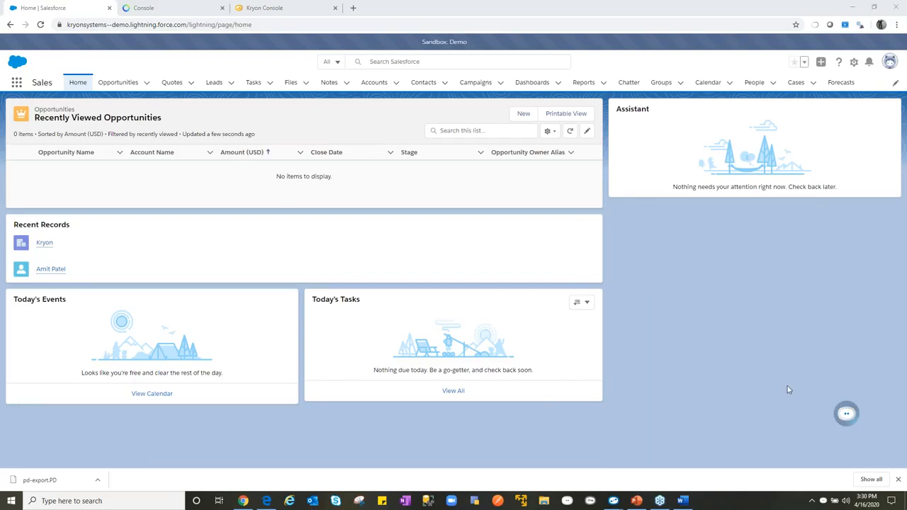
# - Start a new opportunity manually, naming it PD and setting its account to Kryon
pyautogui.click(103, 85)
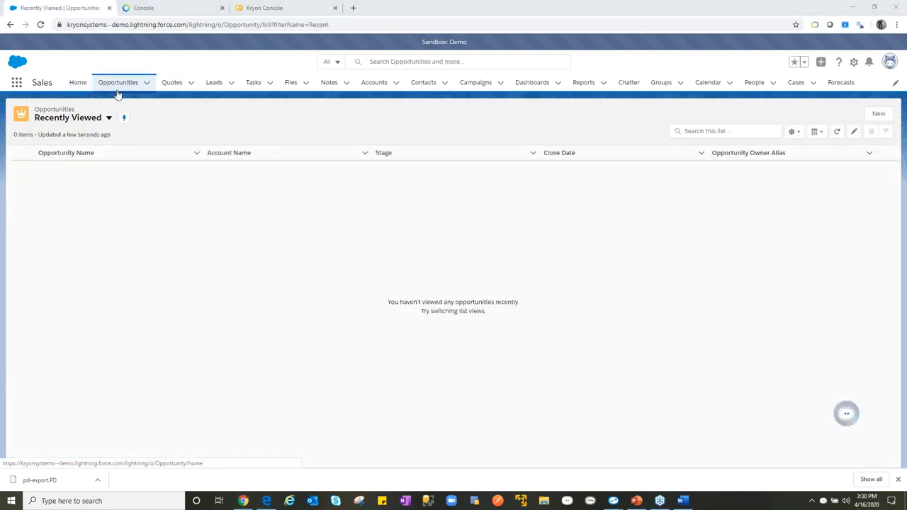
pyautogui.click(878, 115)
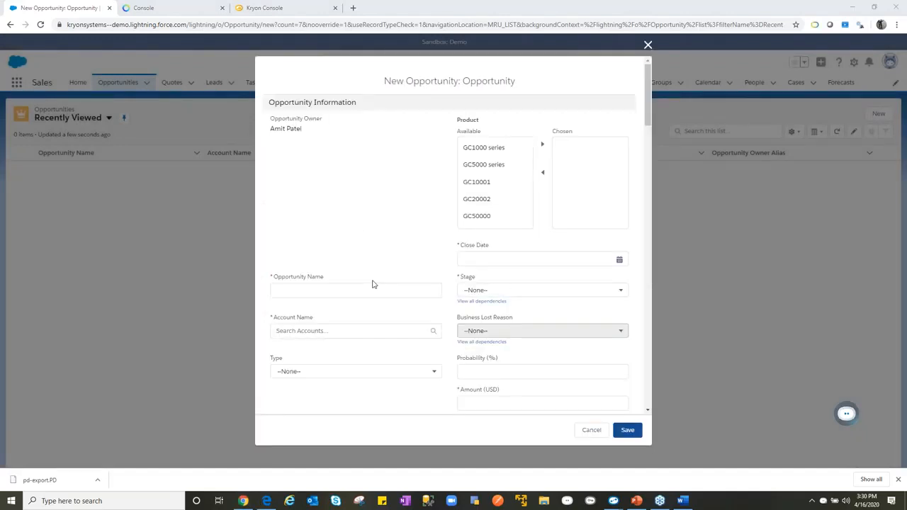
pyautogui.click(374, 288)
pyautogui.write('PD')
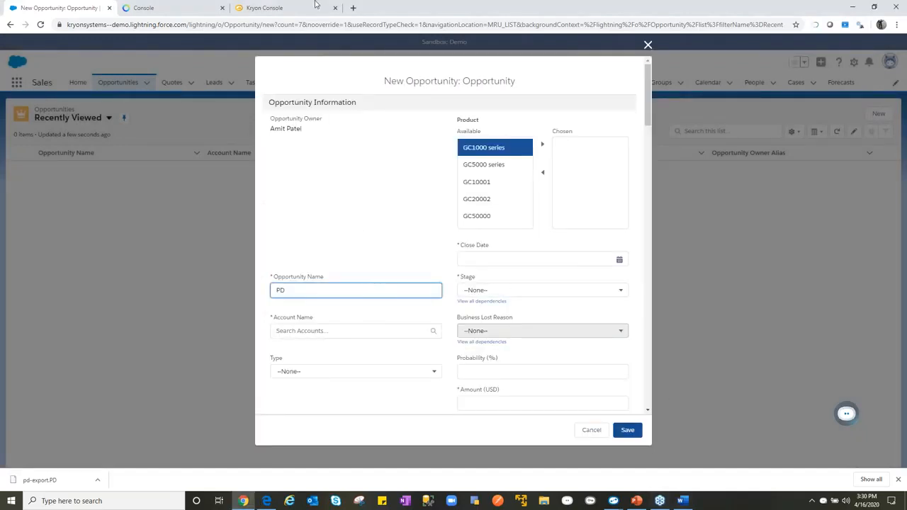
pyautogui.click(366, 332)
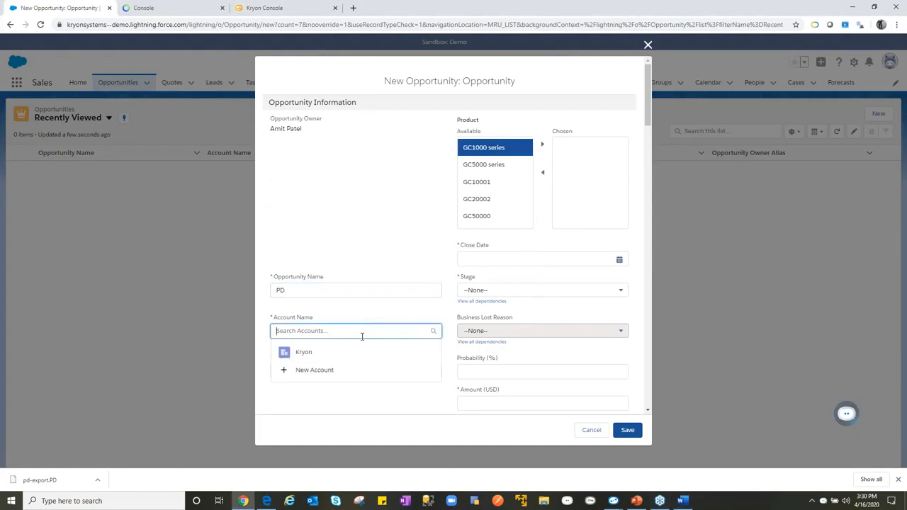
pyautogui.click(344, 350)
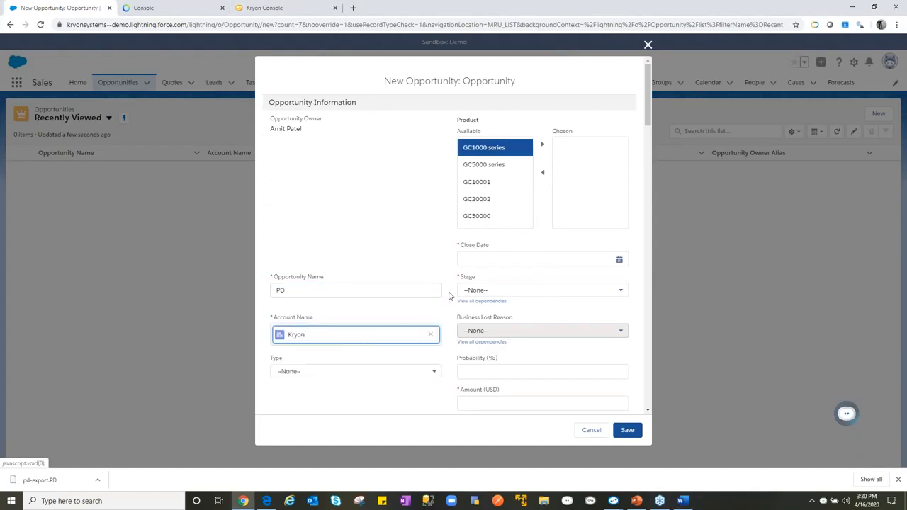
# - Set the opportunity's close date to today (4/16/2020), its stage to Closed Won and its amount to 567789
pyautogui.click(606, 260)
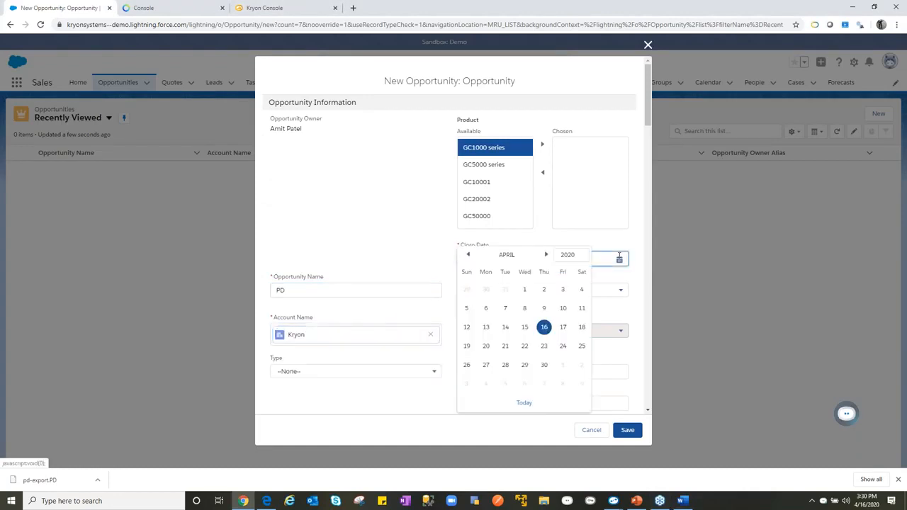
pyautogui.click(525, 403)
pyautogui.click(557, 290)
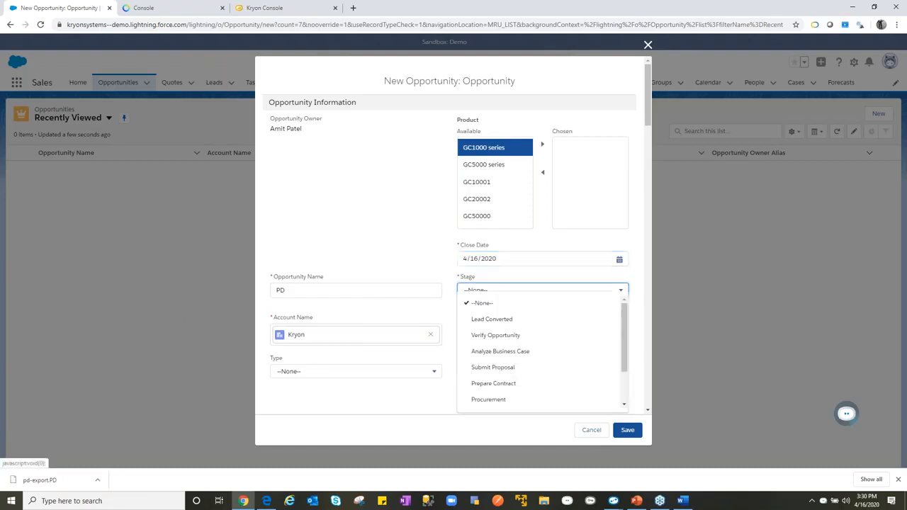
pyautogui.scroll(-2, 513, 386)
pyautogui.click(515, 387)
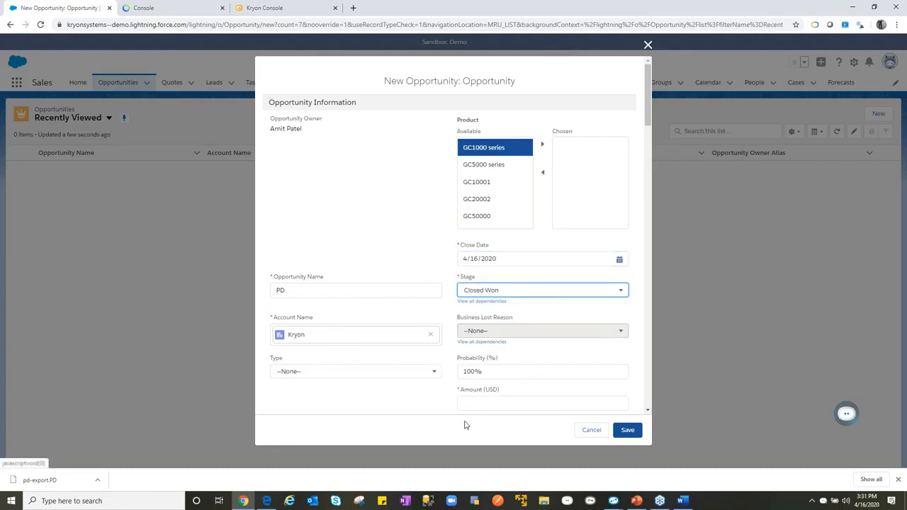
pyautogui.click(496, 404)
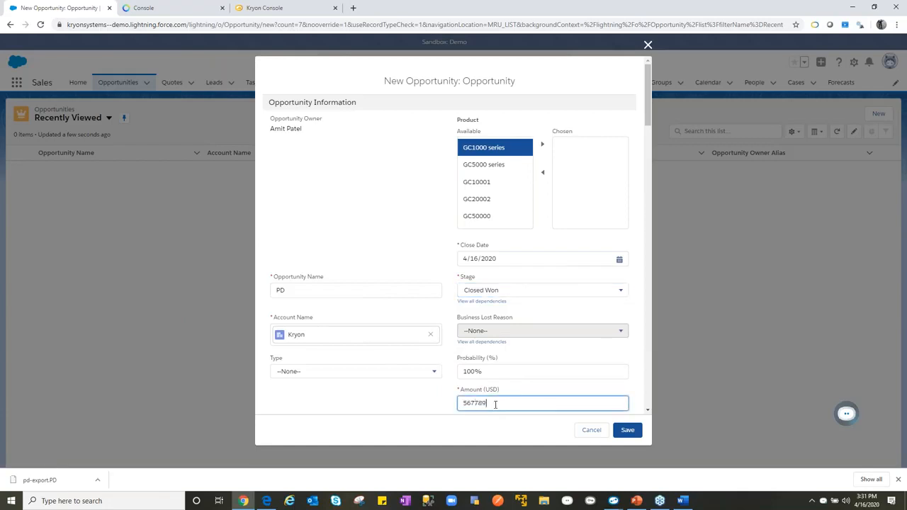
# - Switch to Outlook to check the inbox, and return to the opportunity form in Salesforce
pyautogui.click(312, 500)
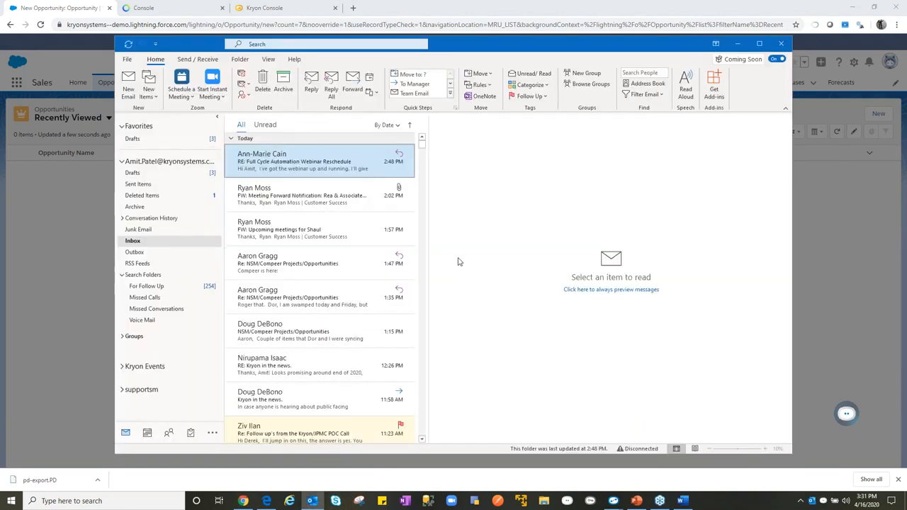
pyautogui.click(738, 44)
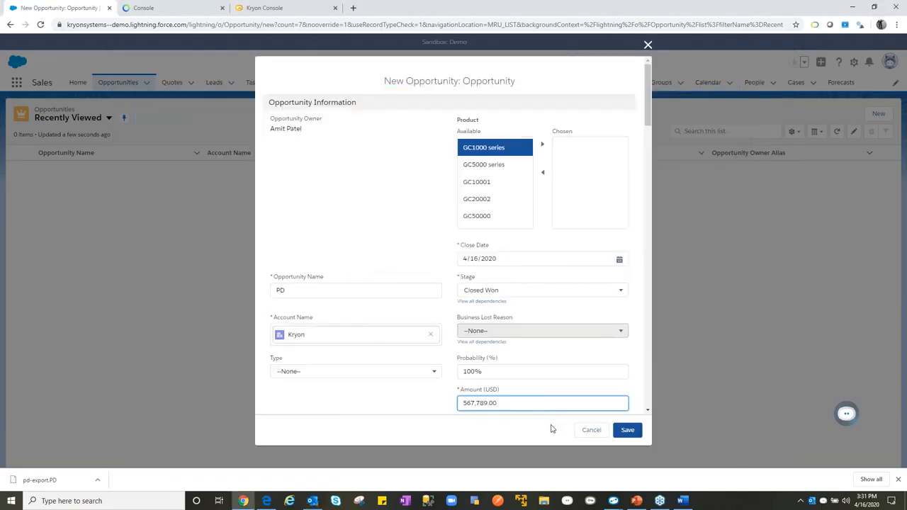
pyautogui.click(629, 433)
pyautogui.click(312, 501)
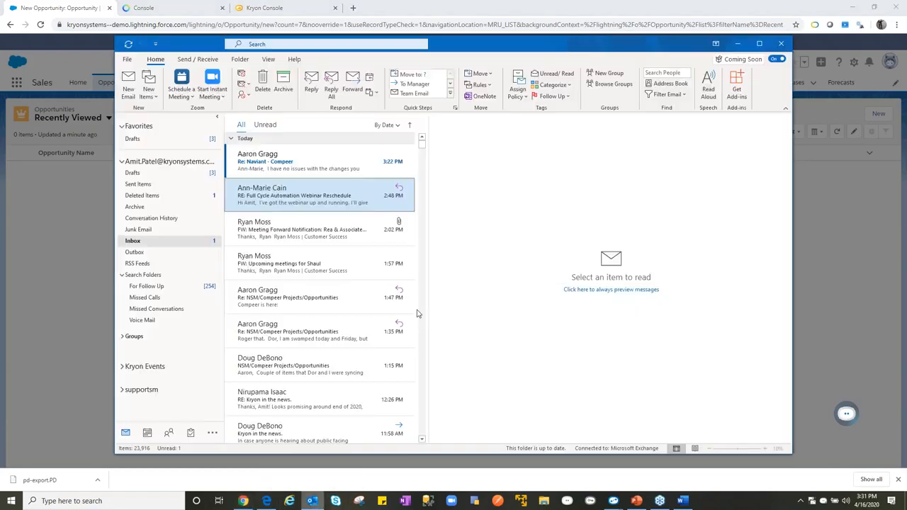
pyautogui.click(812, 230)
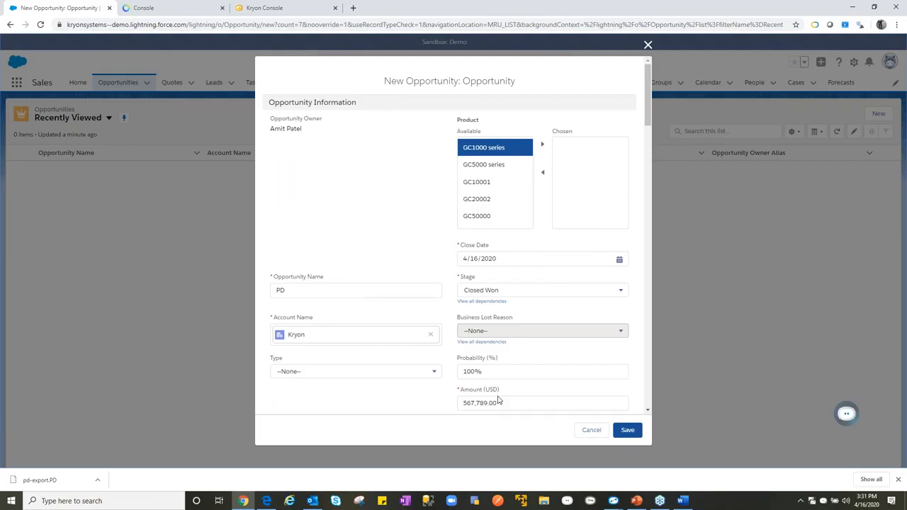
# - Discard the unsaved PD opportunity and return to the Salesforce home page
pyautogui.click(587, 432)
pyautogui.click(78, 84)
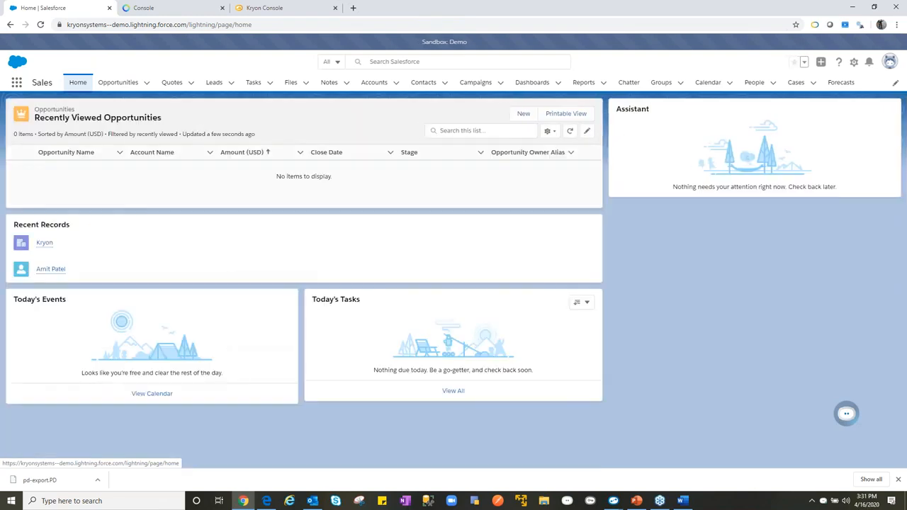
# - Switch to PowerPoint and start the slide show at the Kryon Full-Cycle Automation Architecture slide
pyautogui.click(637, 501)
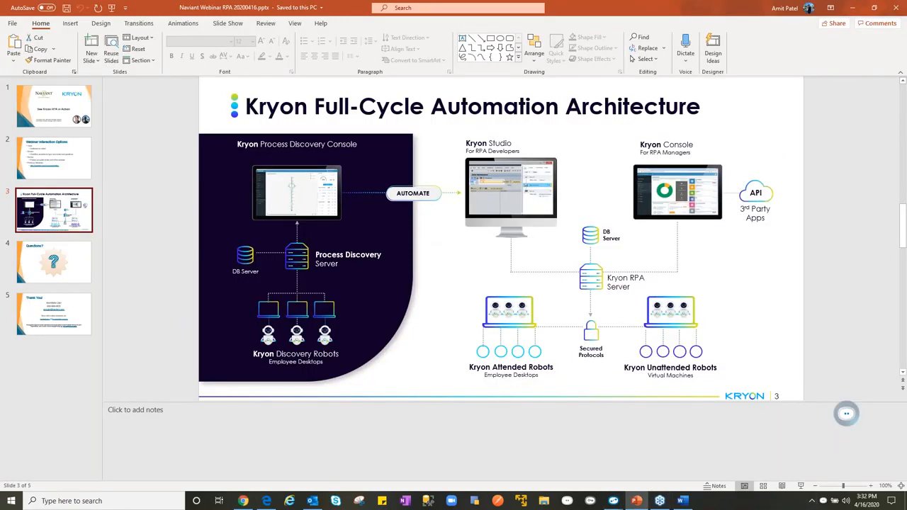
pyautogui.click(801, 486)
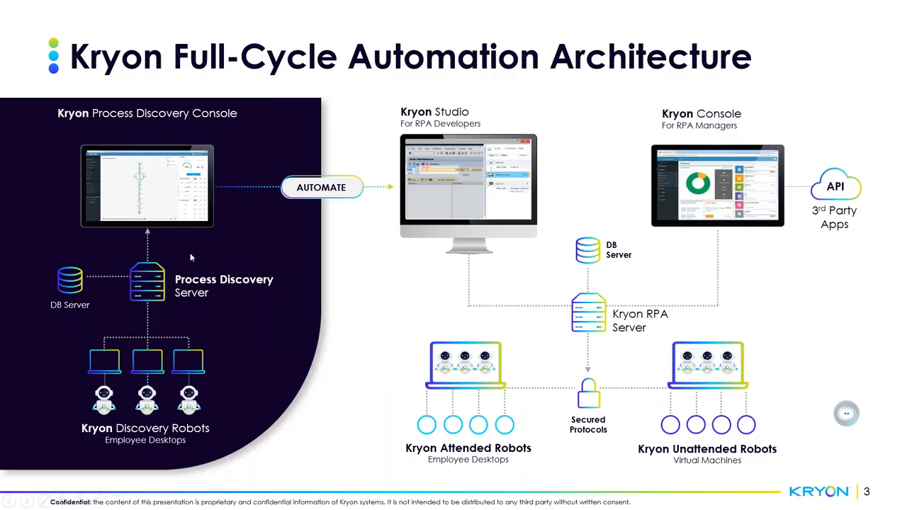